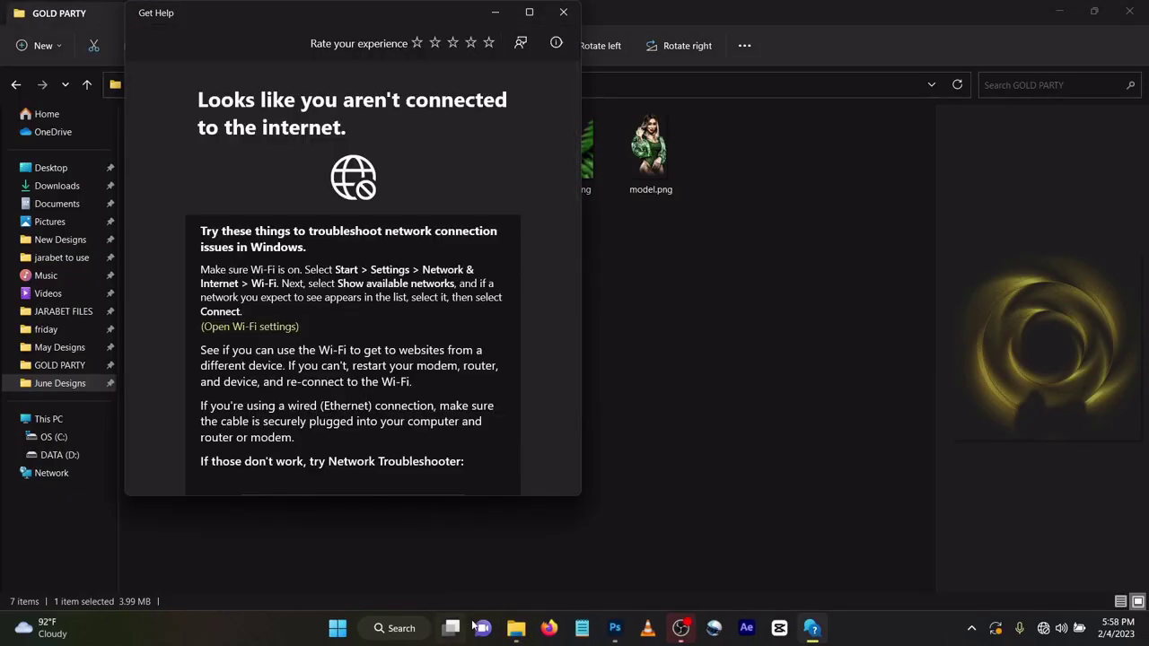
Close the Get Help window to reveal the GOLD PARTY folder's design assets
click(563, 12)
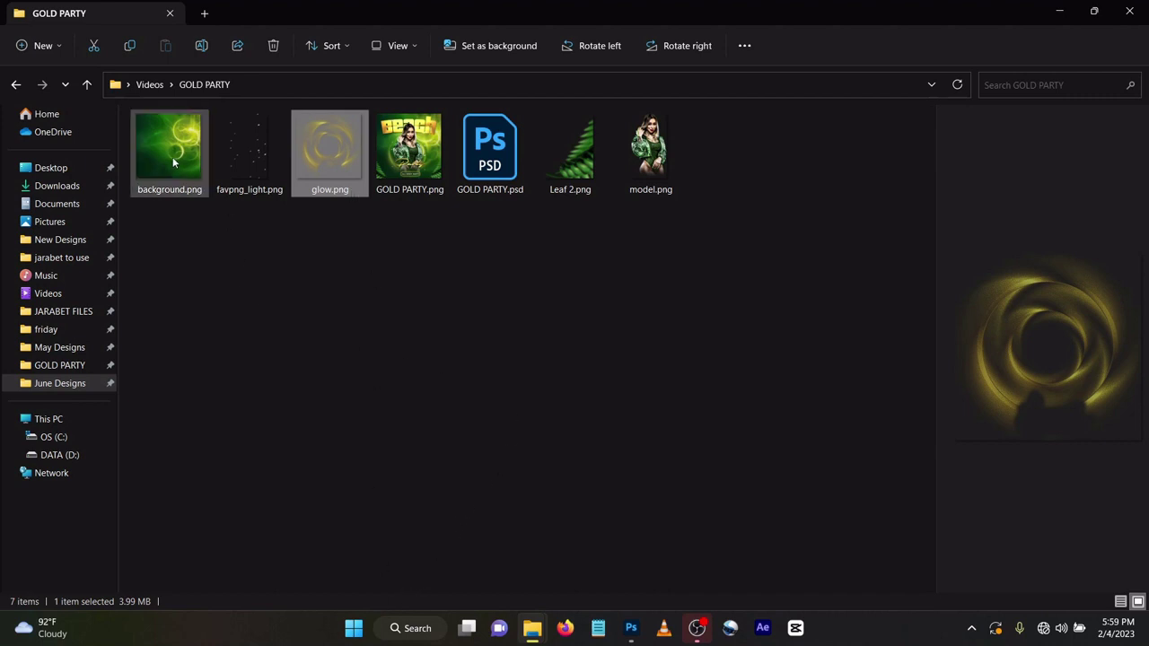
Place background.png into the document and soften it with a 12.5-pixel Gaussian Blur
drag(169, 148, 623, 385)
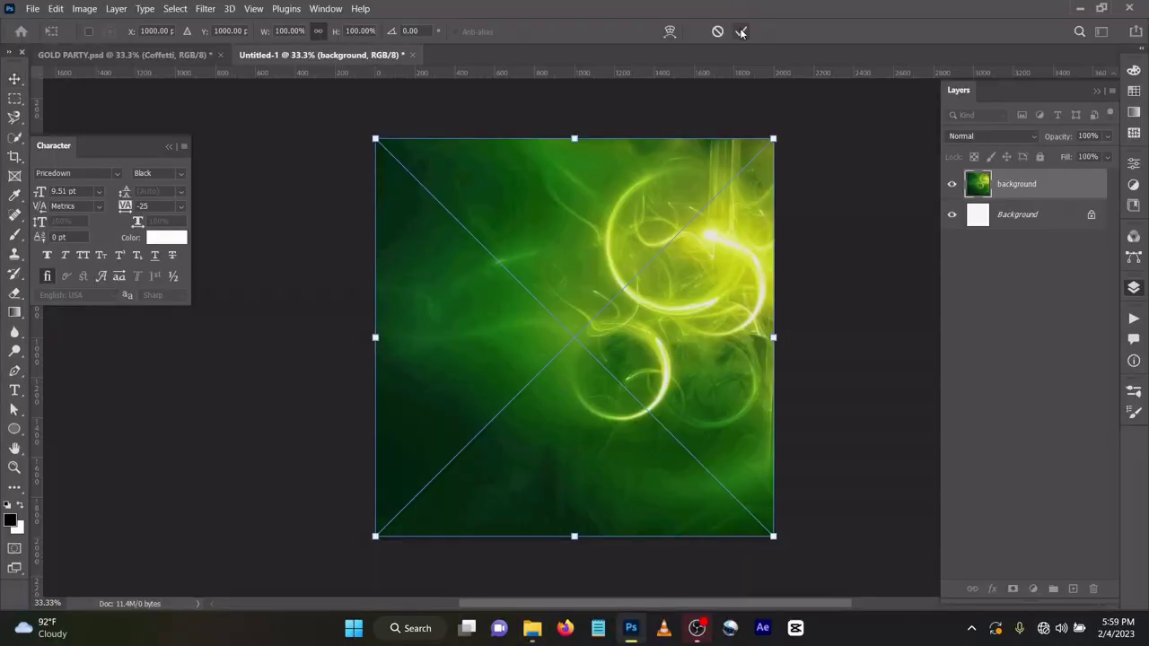
click(740, 30)
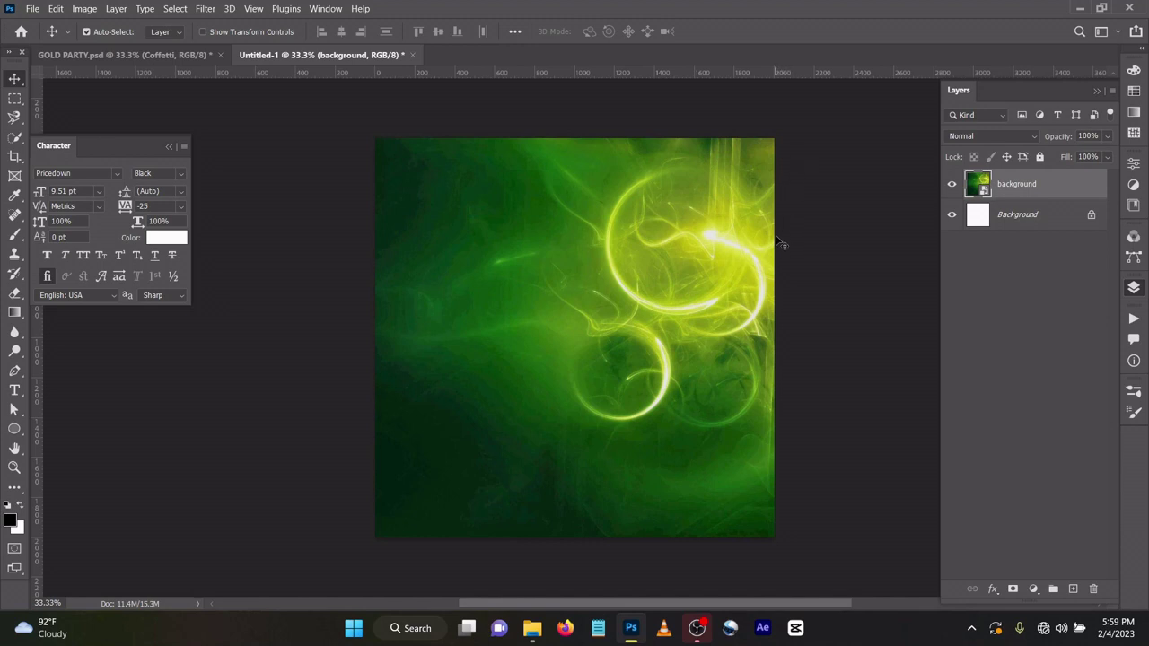
click(198, 12)
mouse_move(342, 196)
click(422, 242)
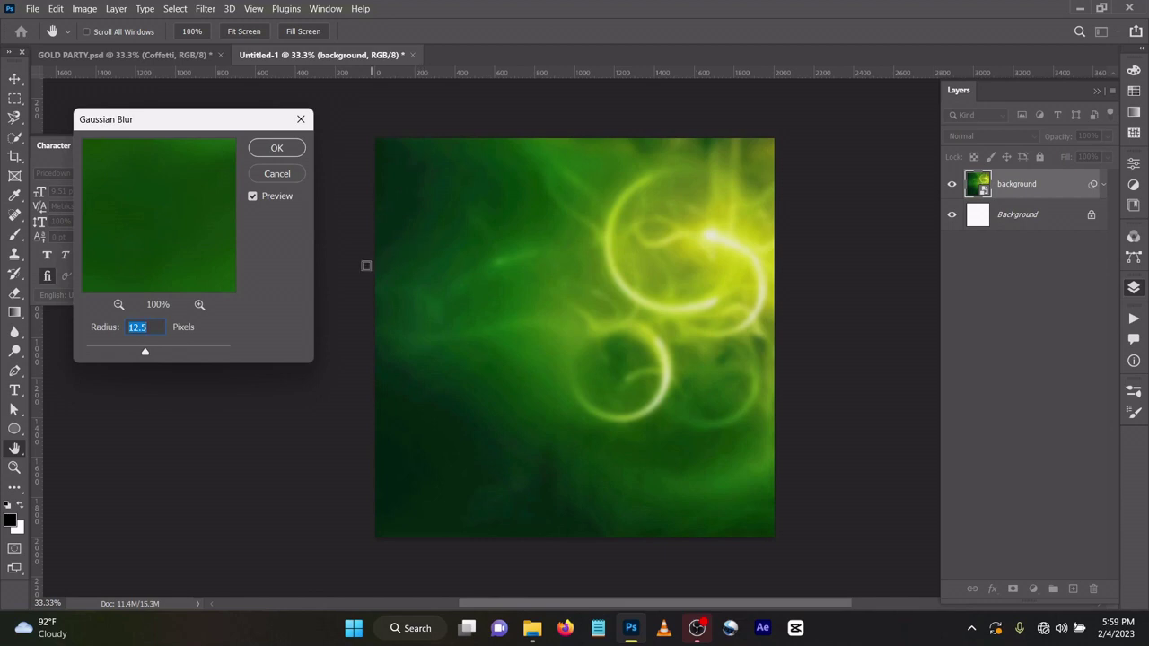
click(276, 150)
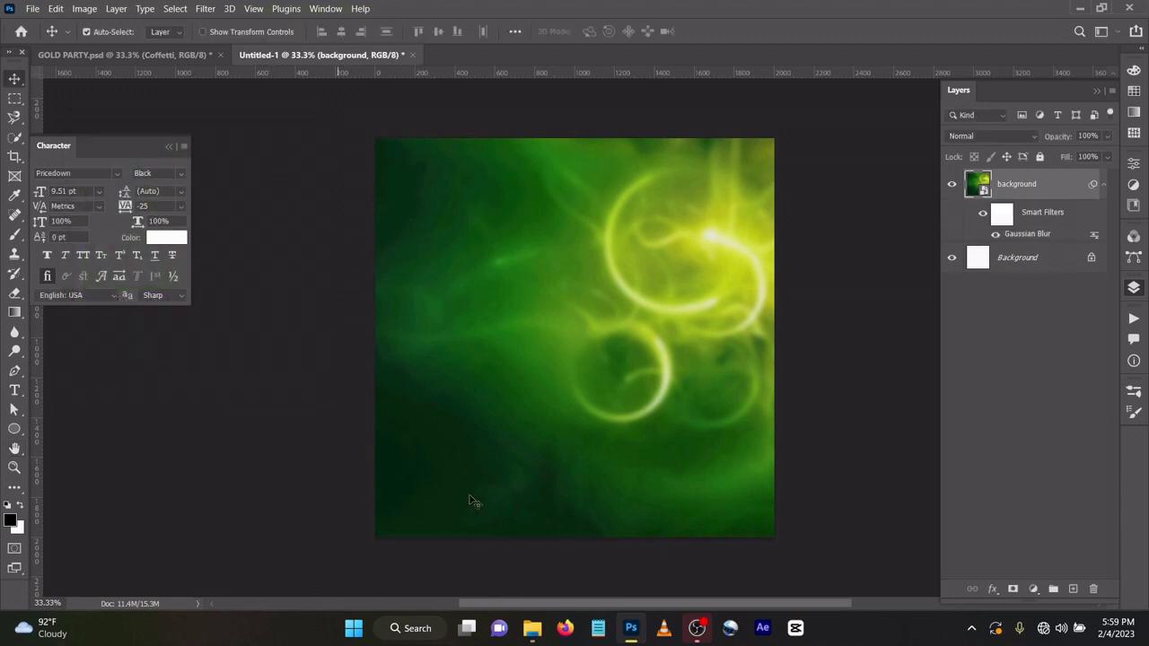
Place model.png above the background, scaled to about 105% and nudged slightly up
mouse_move(533, 627)
click(367, 539)
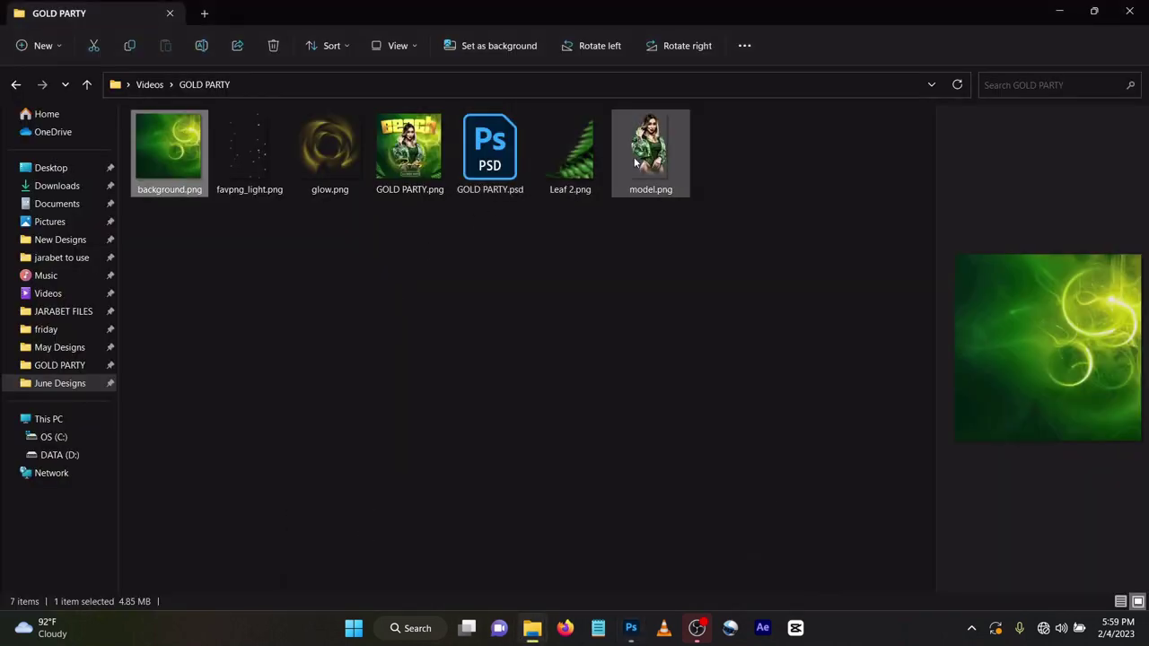
drag(636, 160, 575, 323)
drag(579, 508, 574, 525)
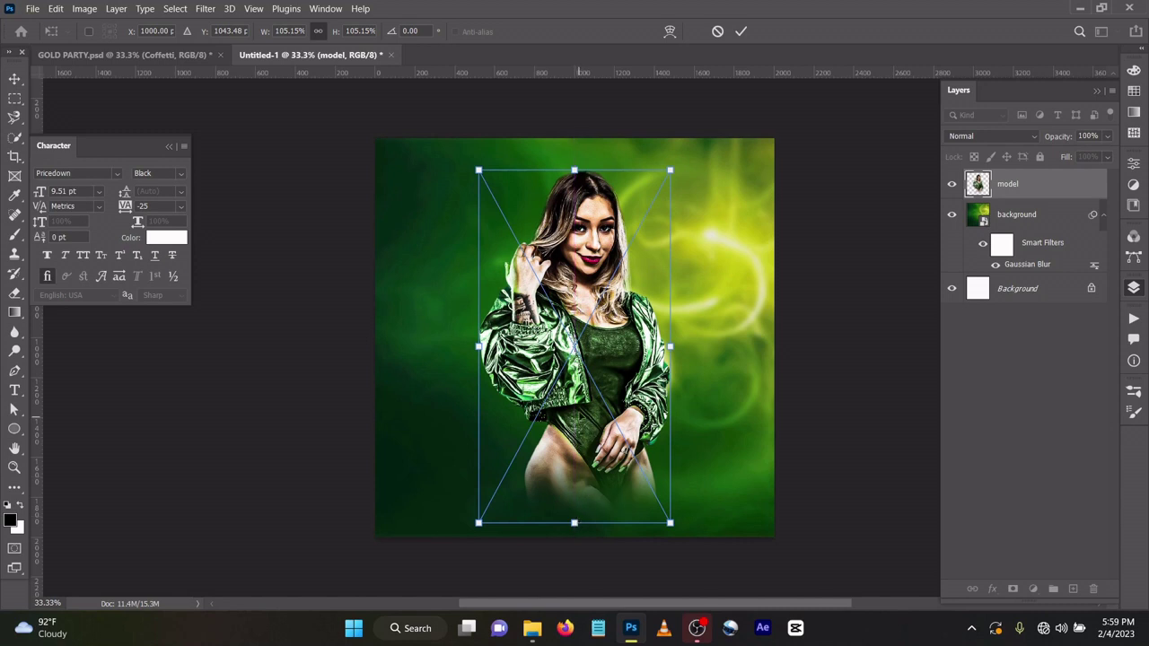
click(740, 31)
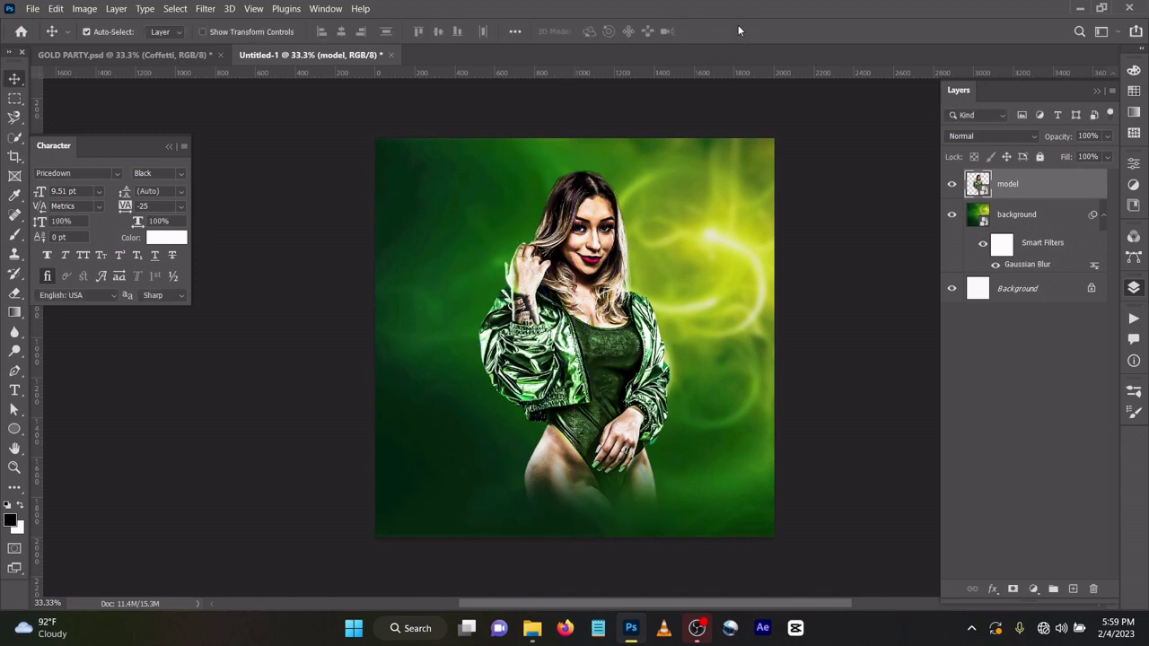
drag(615, 361, 616, 354)
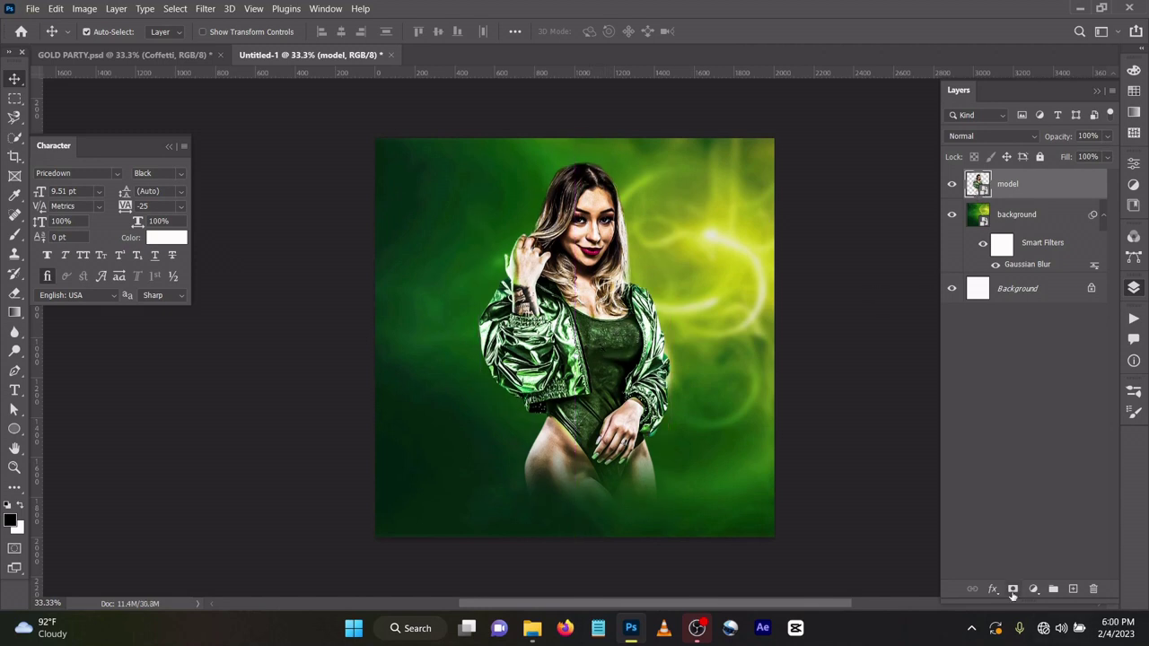
Try a gradient layer mask fading the model's legs, then undo it
click(1012, 589)
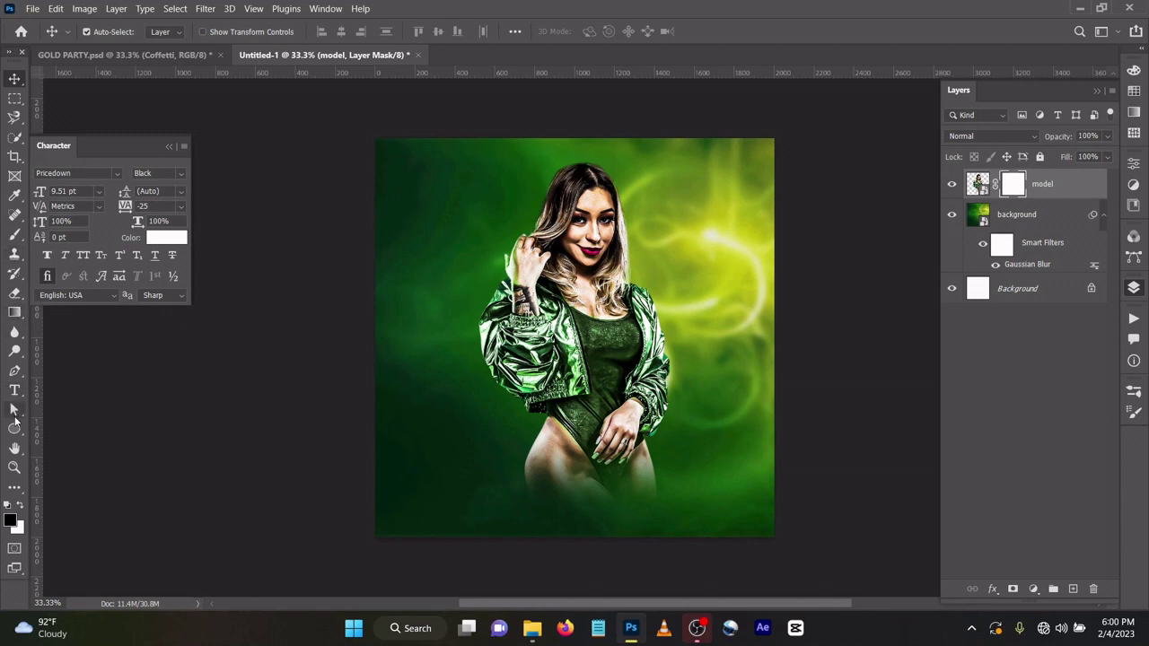
click(17, 311)
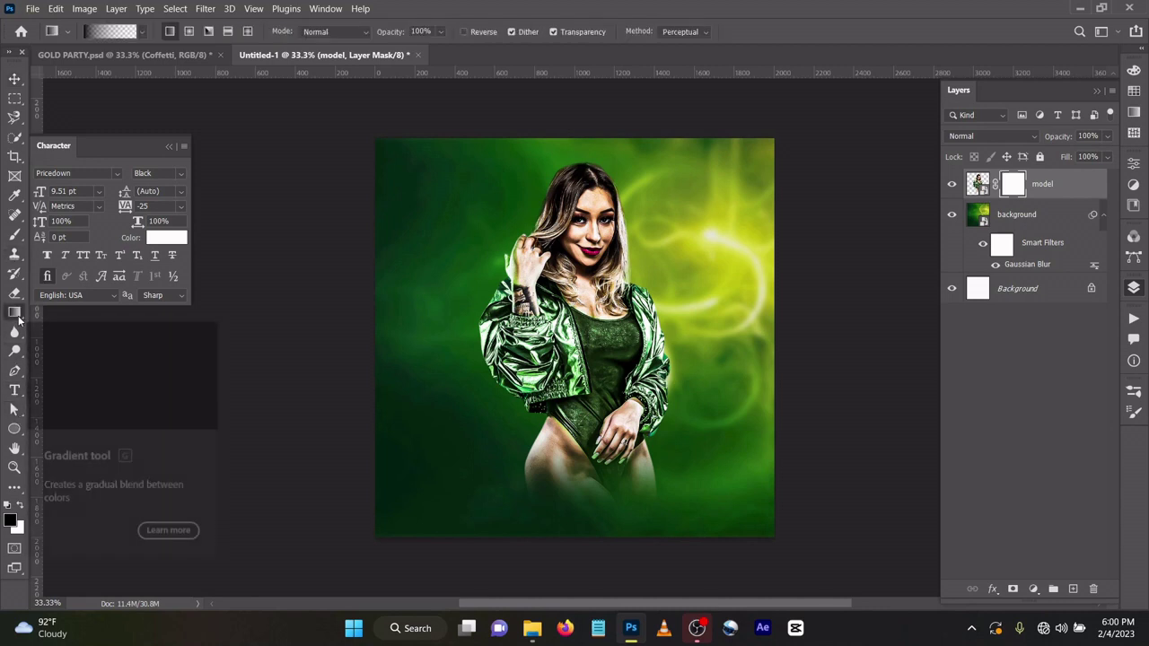
drag(582, 551, 592, 459)
drag(597, 560, 596, 337)
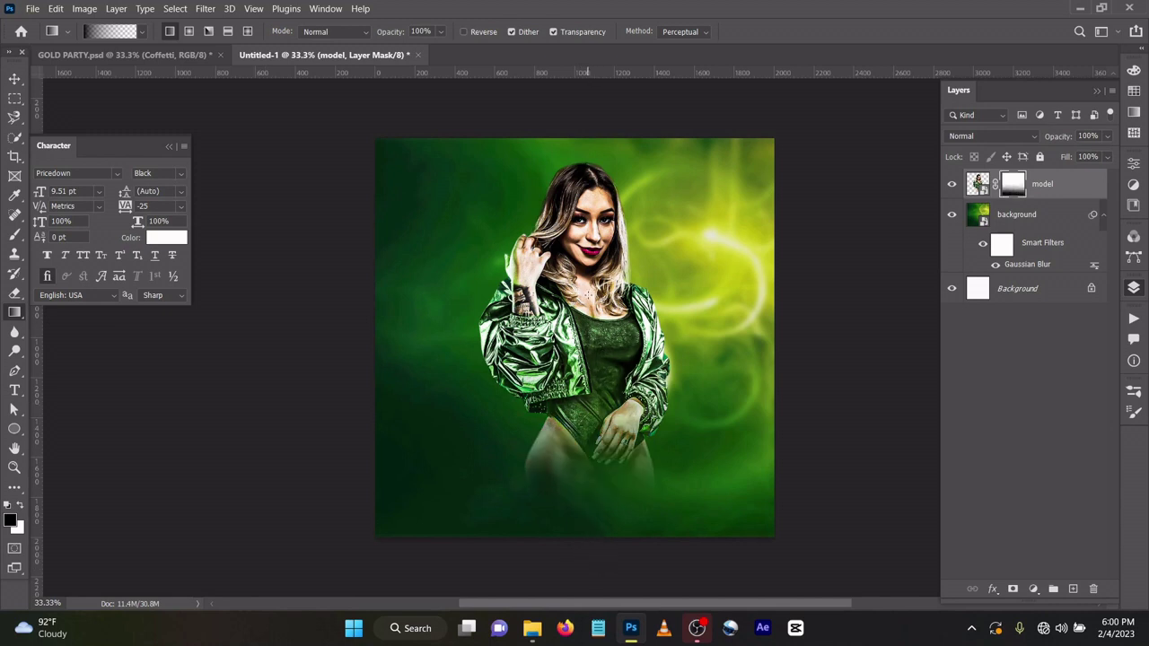
key(ctrl+z)
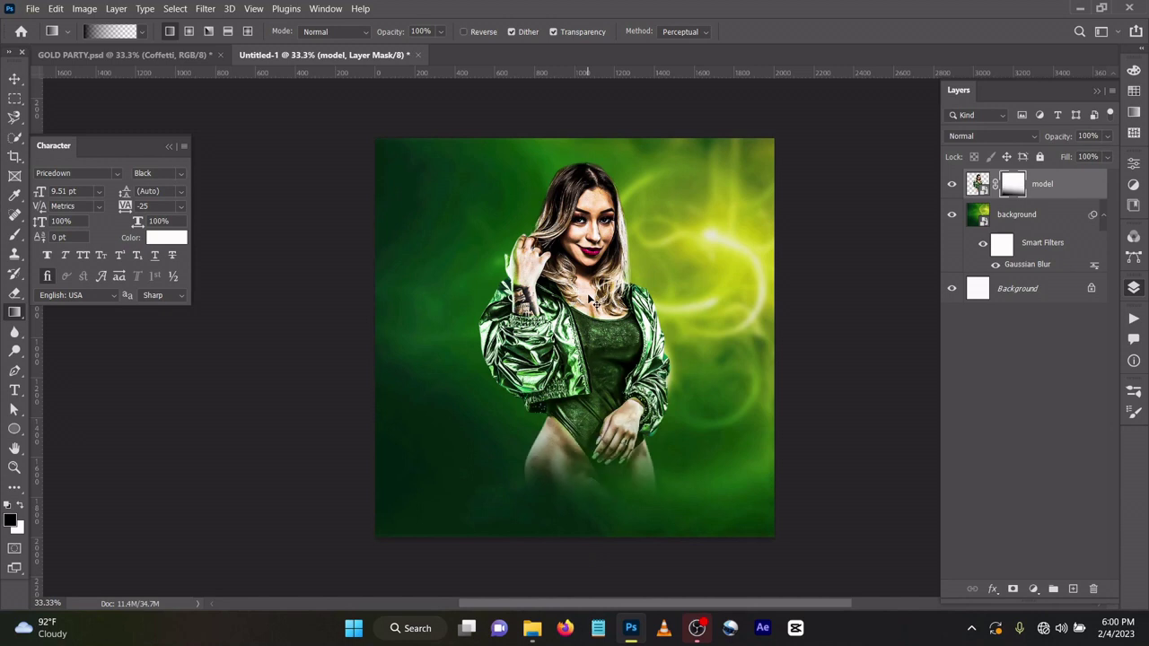
key(ctrl+z)
key(ctrl+z)
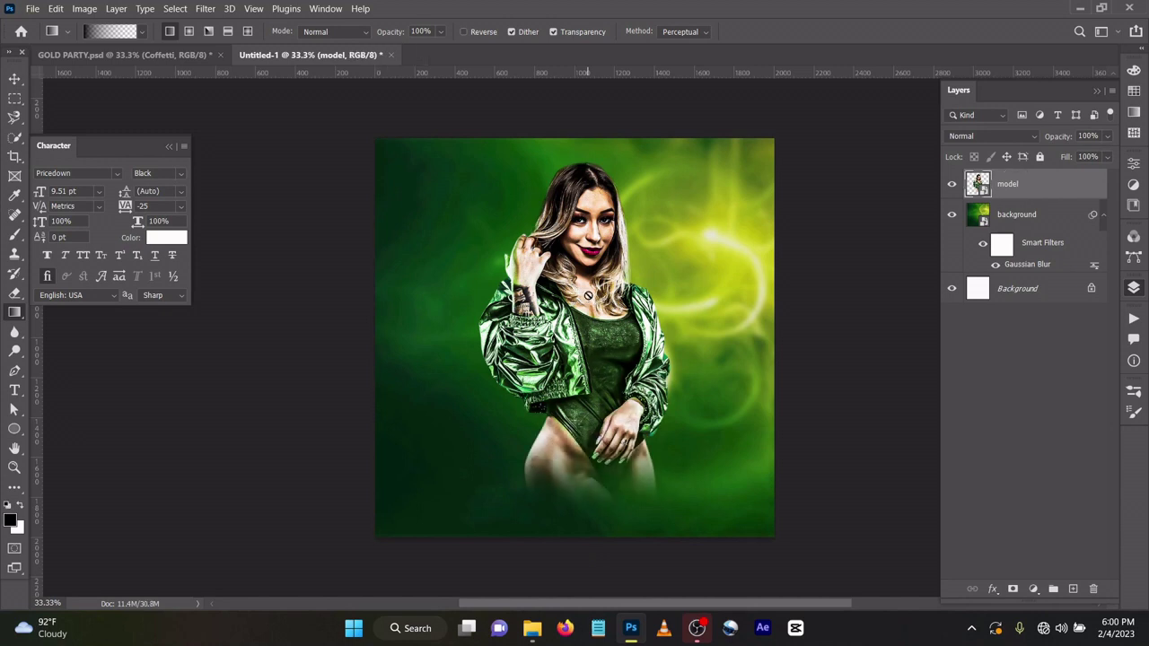
click(12, 81)
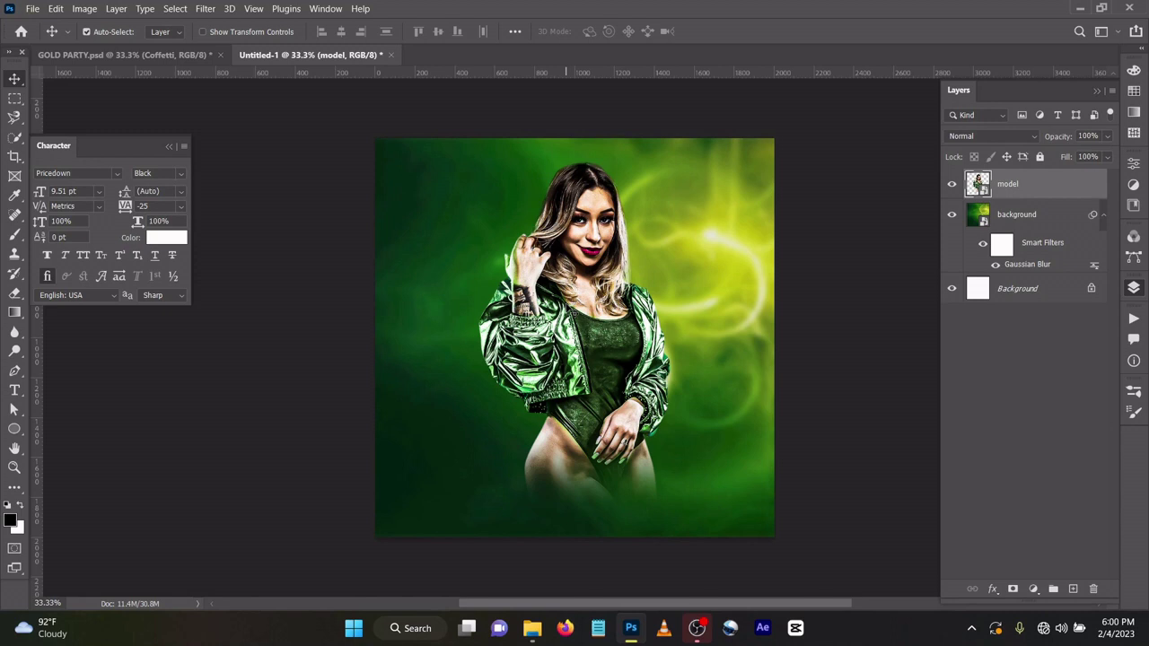
Place the favpng_light.png sparkle particles and move that layer below the model
mouse_move(532, 628)
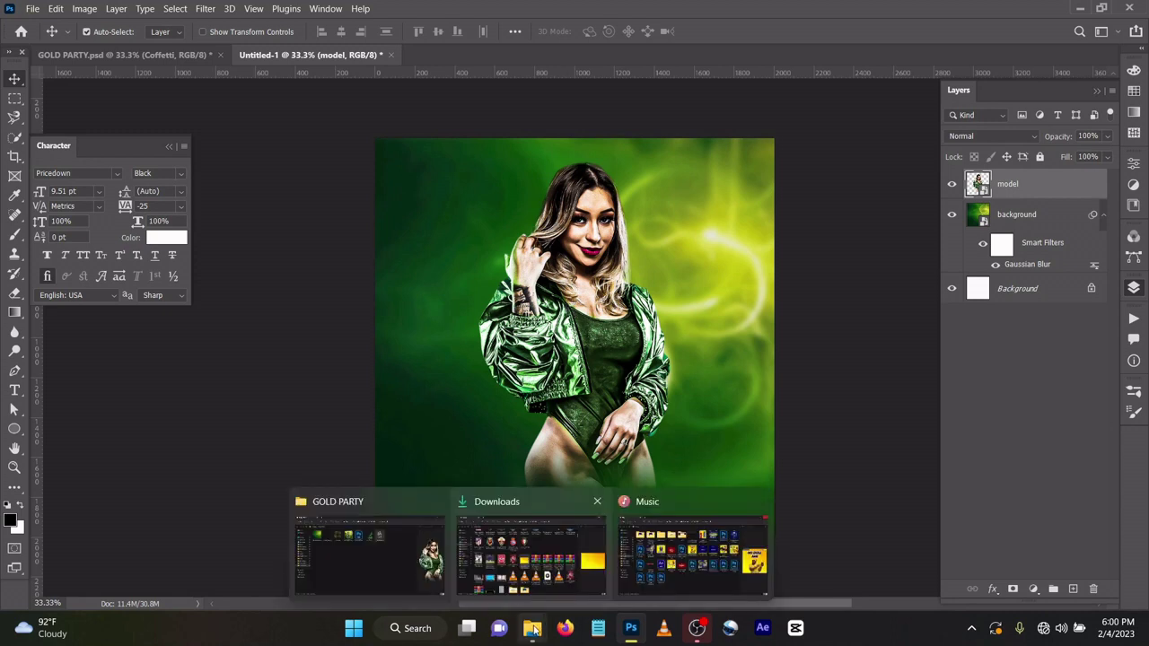
click(334, 557)
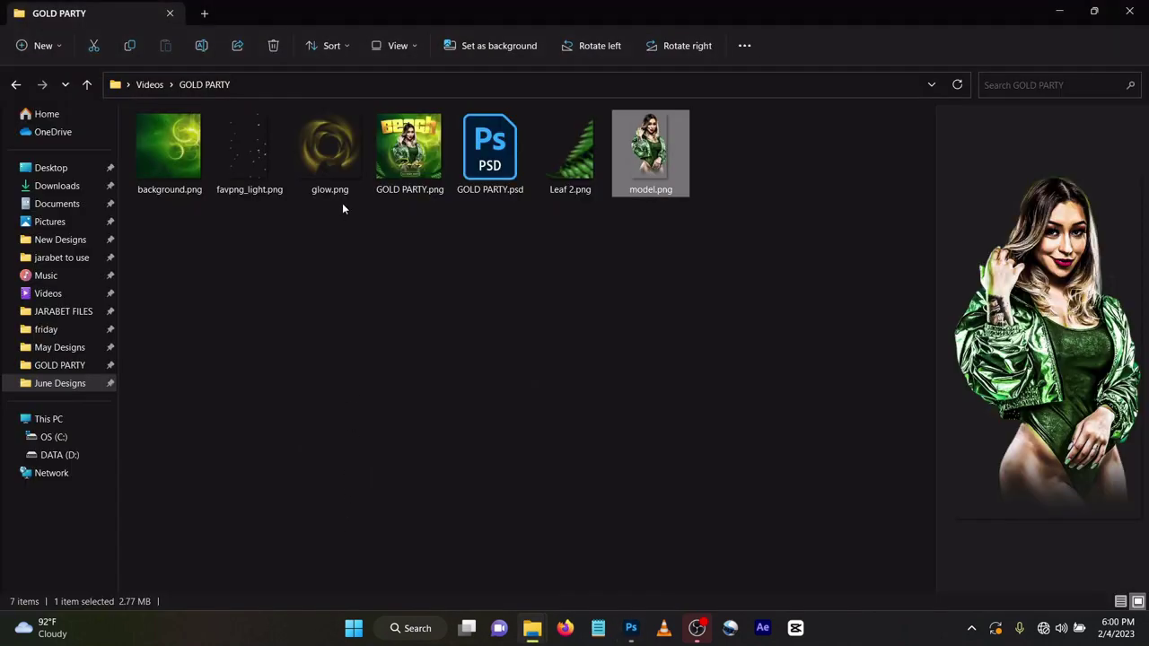
drag(234, 146, 597, 330)
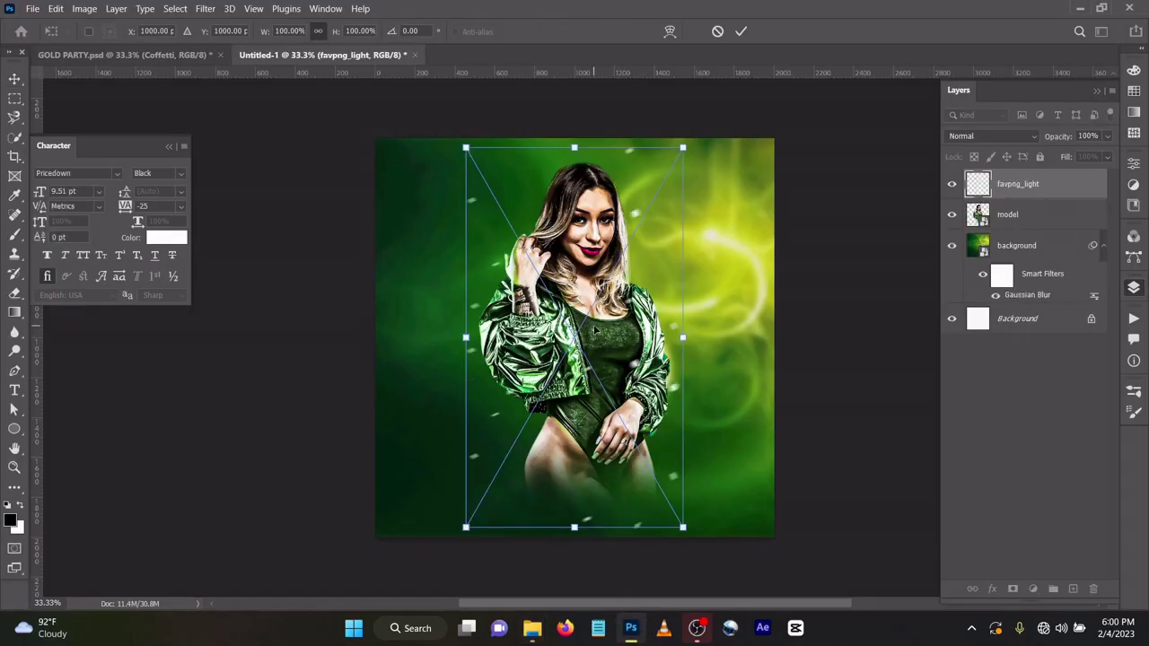
click(742, 32)
drag(1054, 185, 1051, 226)
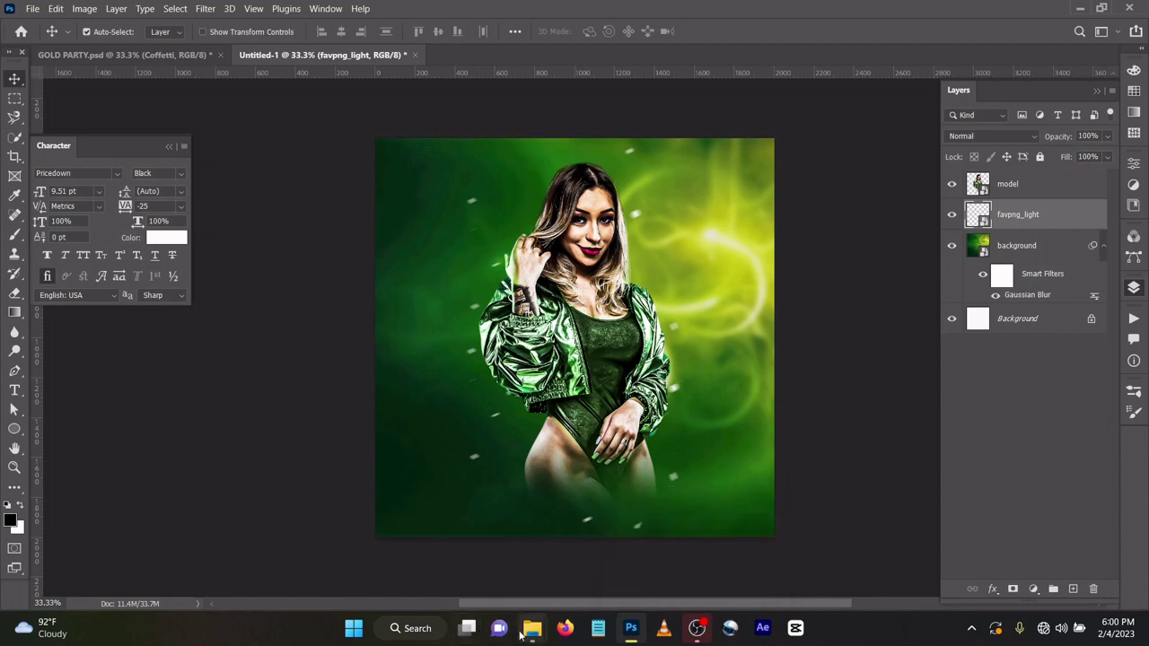
Place glow.png beneath the model and blend it as Linear Dodge (Add)
mouse_move(530, 628)
click(425, 544)
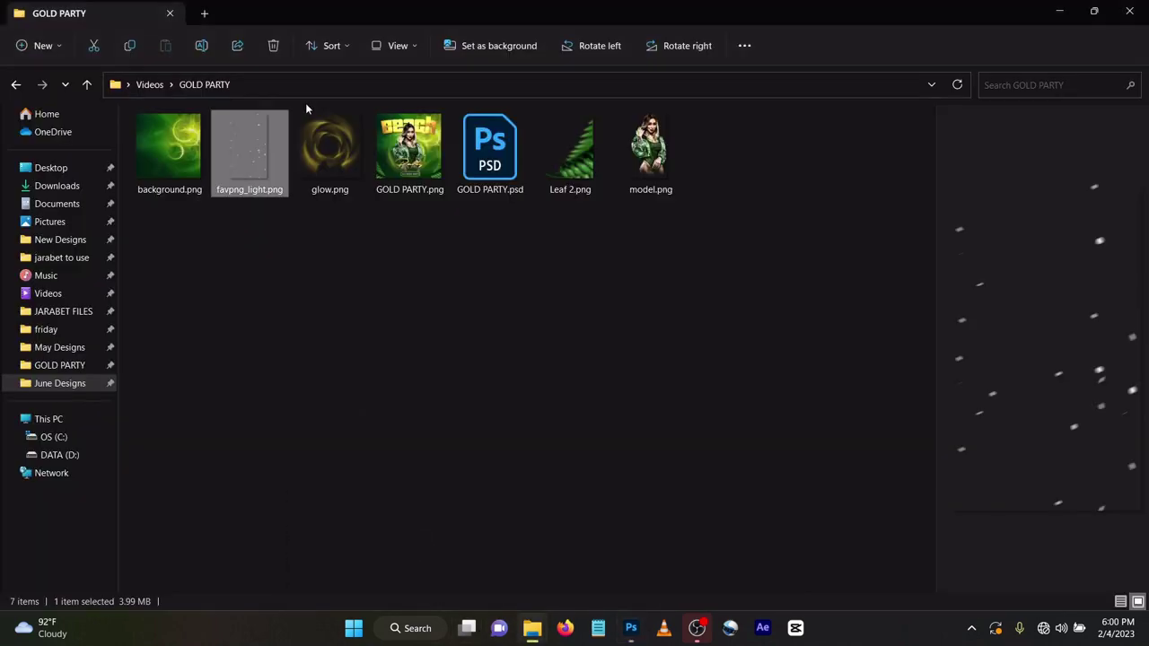
drag(324, 151, 657, 281)
click(741, 30)
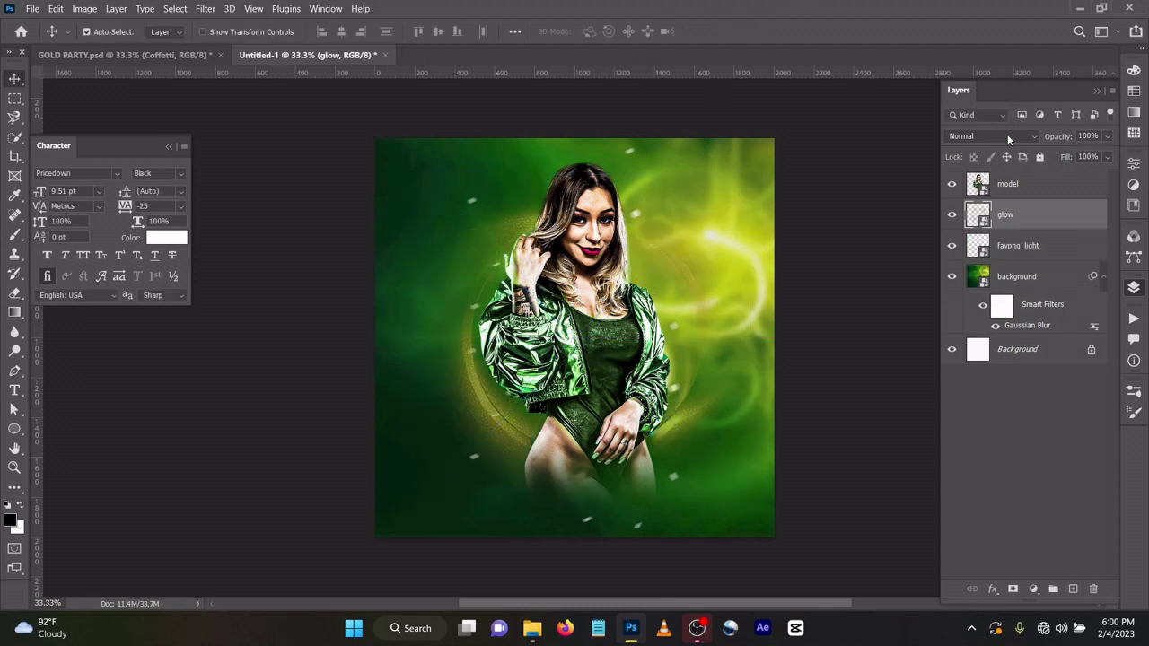
click(1012, 136)
click(996, 285)
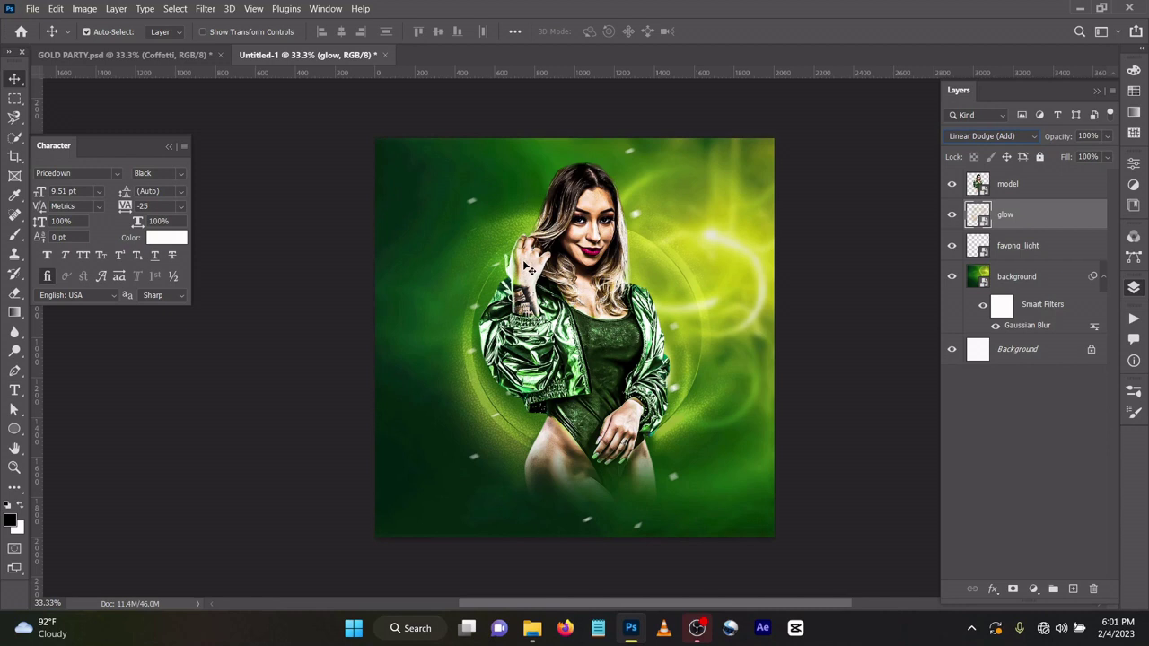
click(981, 274)
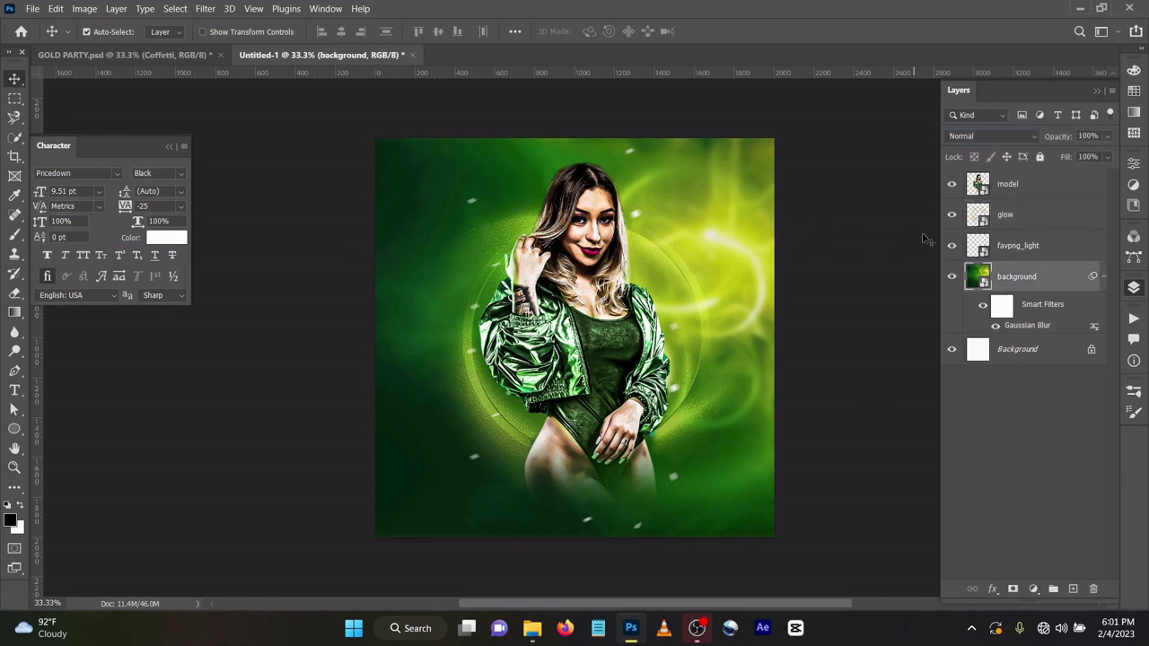
click(992, 215)
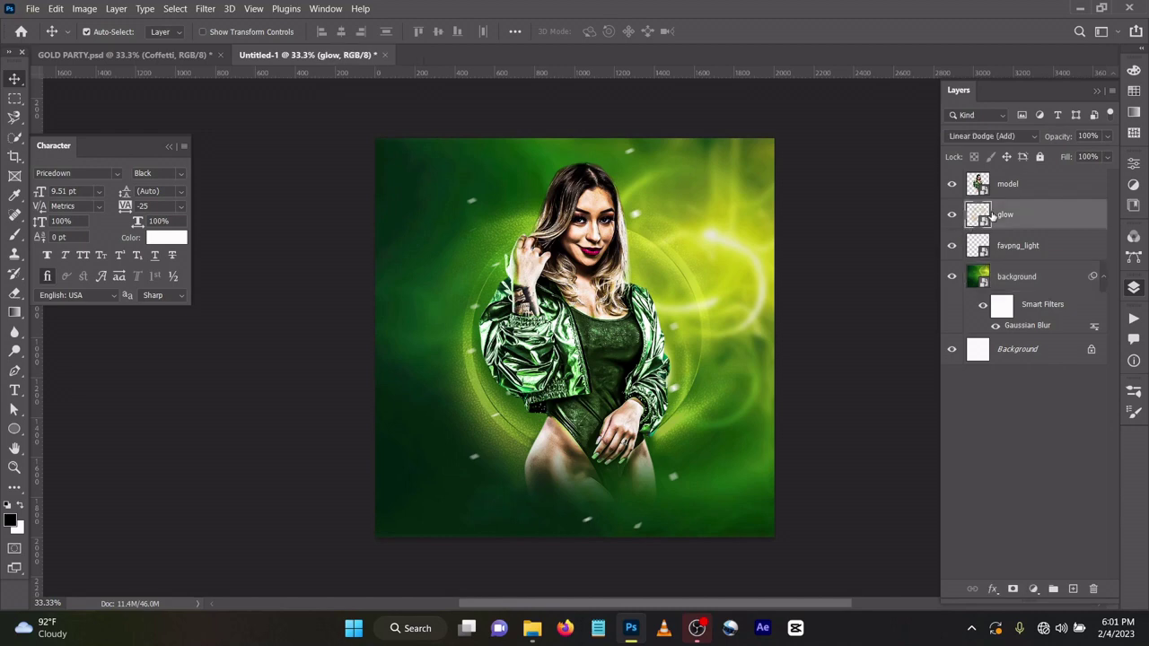
Add a 'Beach' text layer on the canvas
key(t)
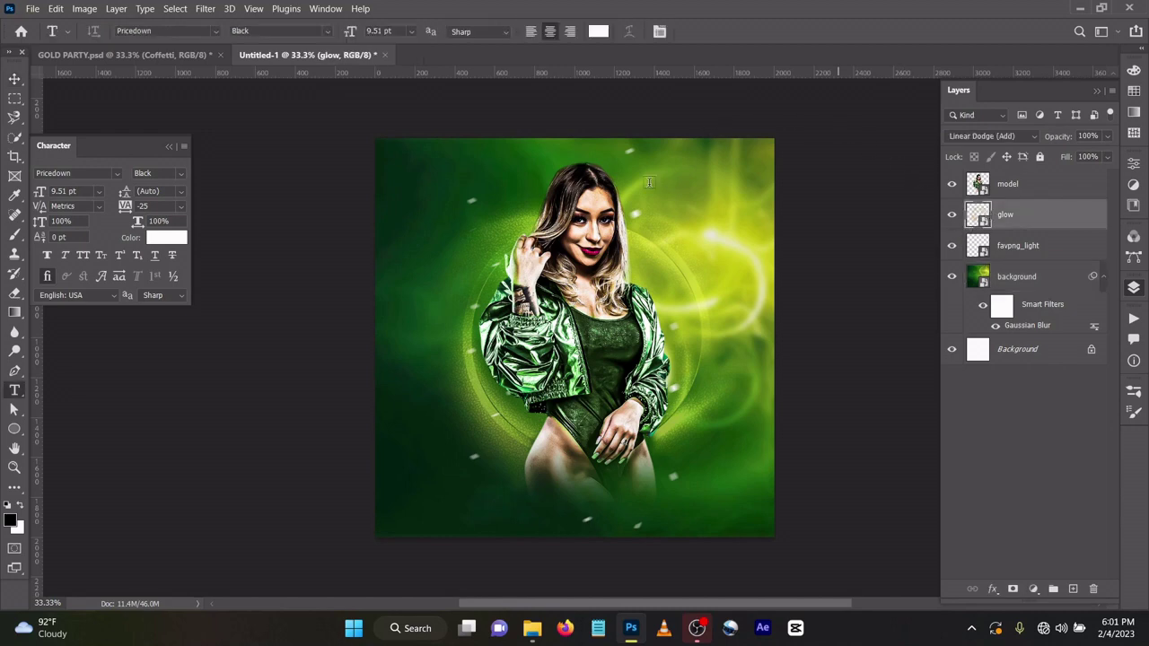
click(439, 242)
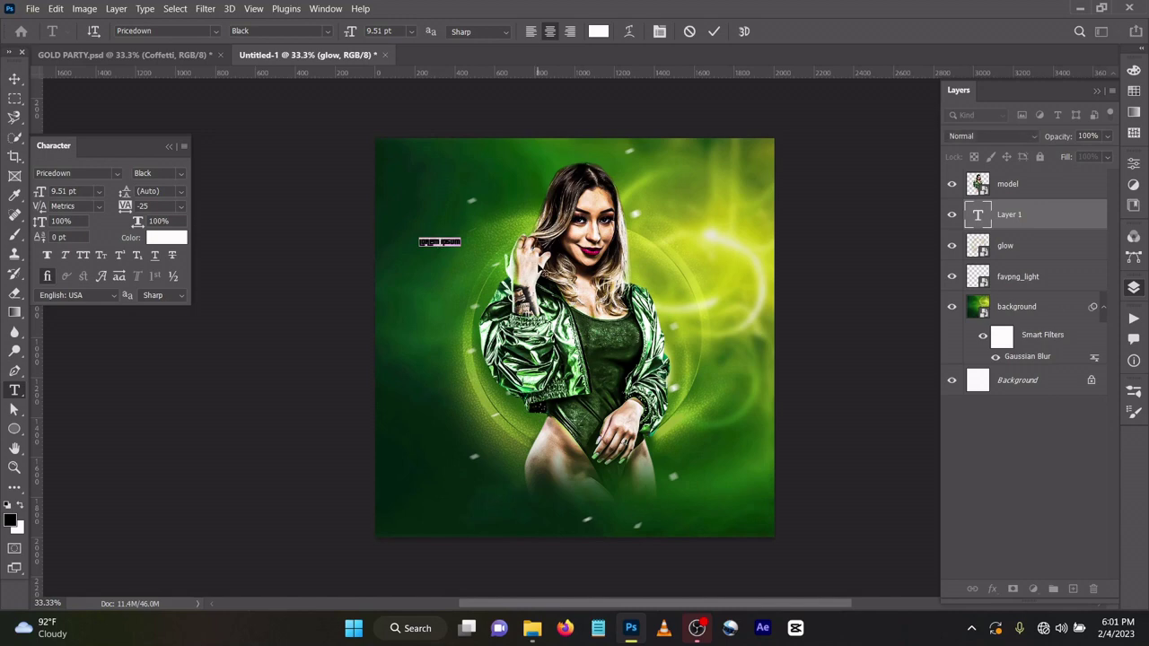
key(BackSpace)
click(716, 32)
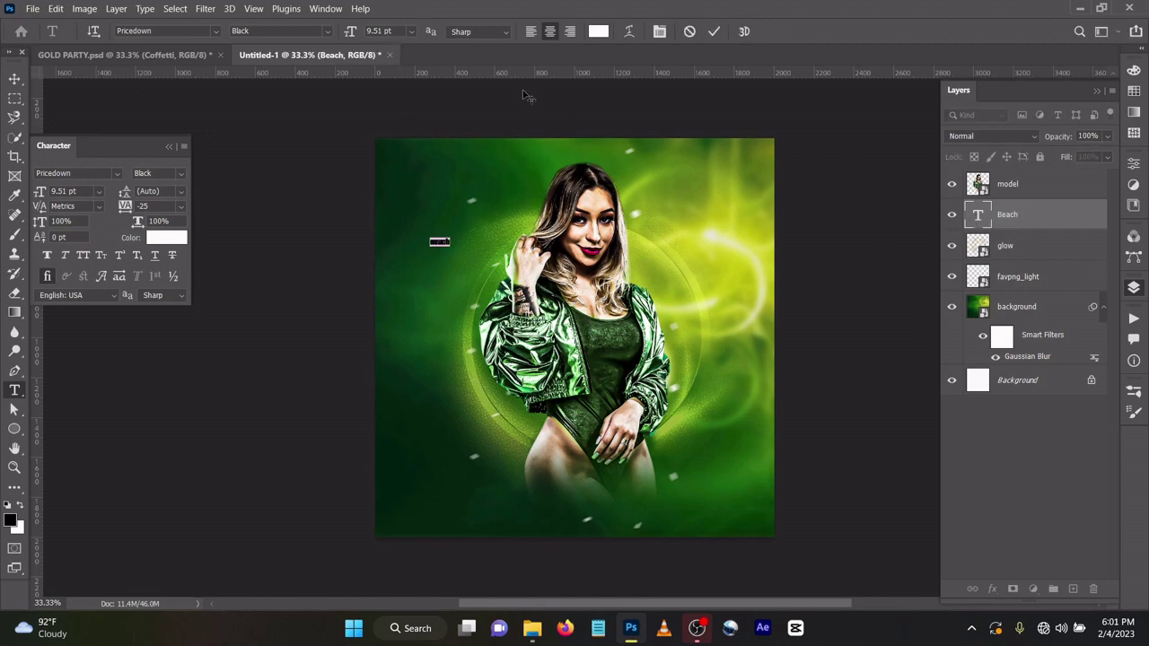
Set the Beach title to 154 pt with -25 tracking
click(401, 31)
text(154)
key(Return)
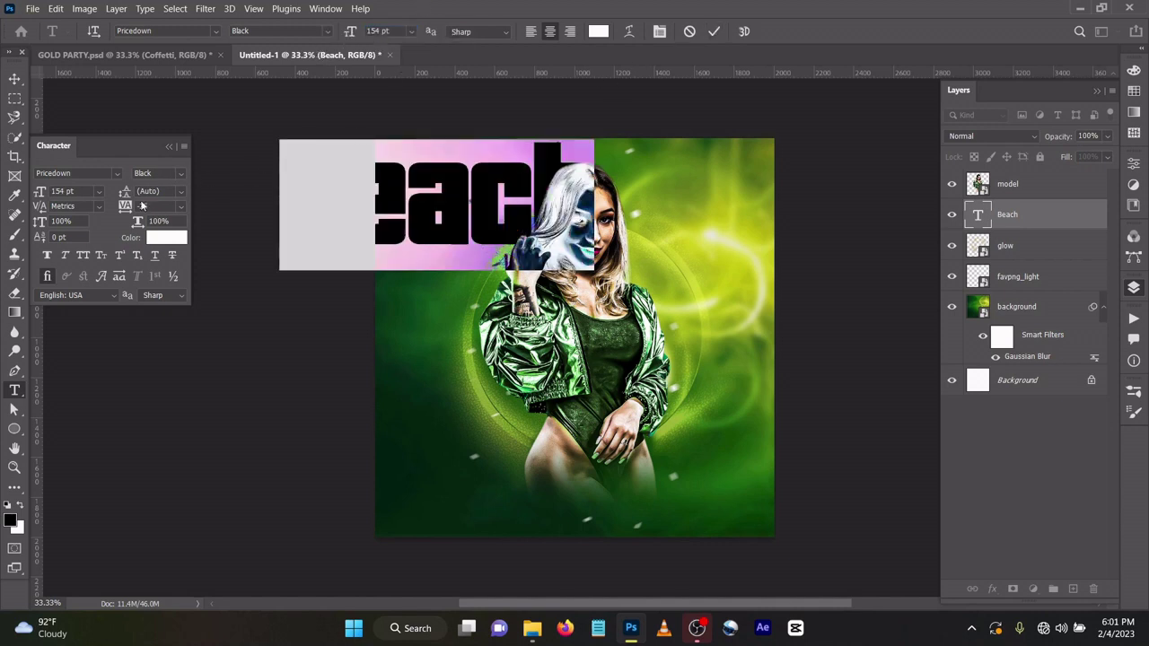
drag(125, 205, 124, 208)
click(716, 33)
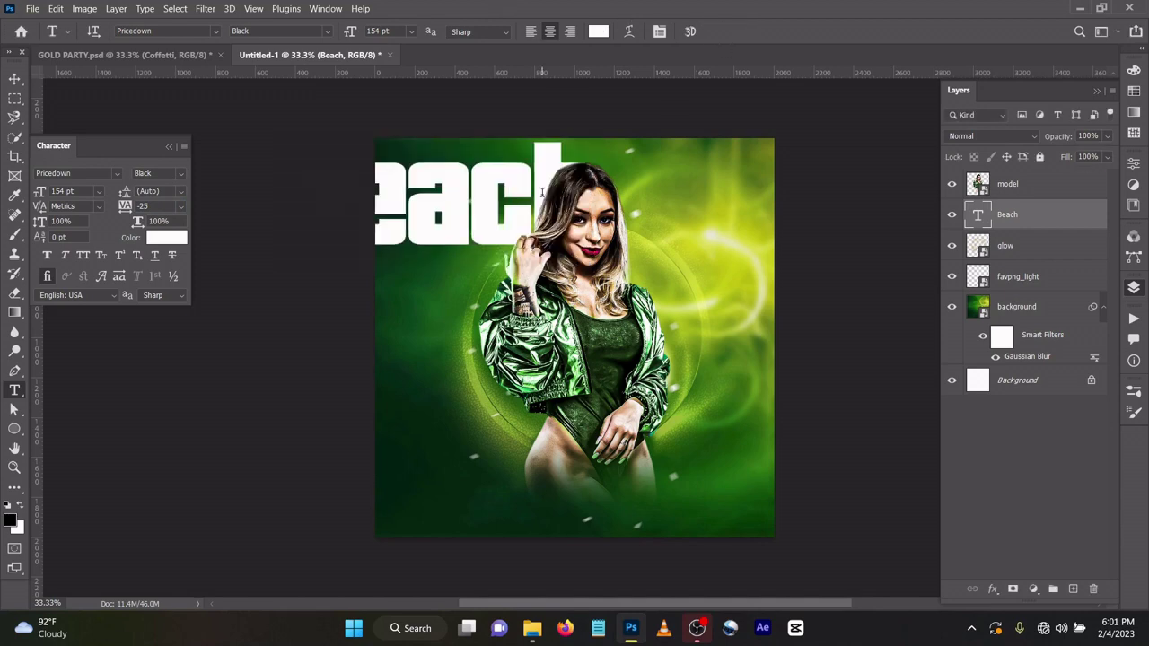
Shift the Beach title right so the whole word shows
click(14, 78)
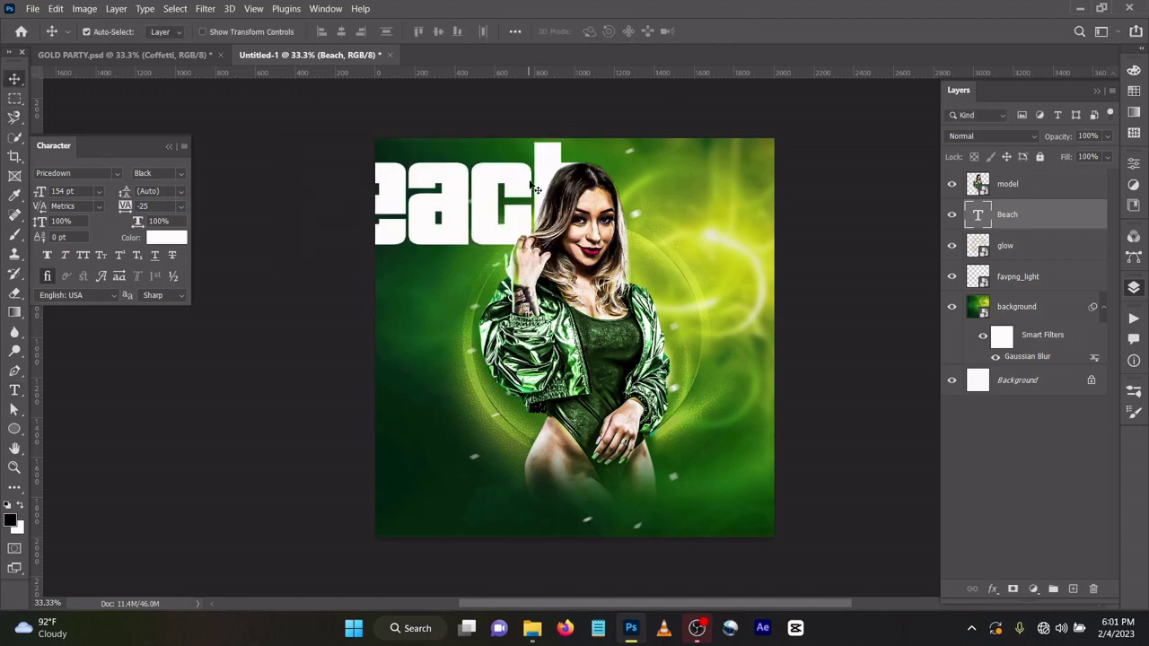
drag(529, 186, 667, 191)
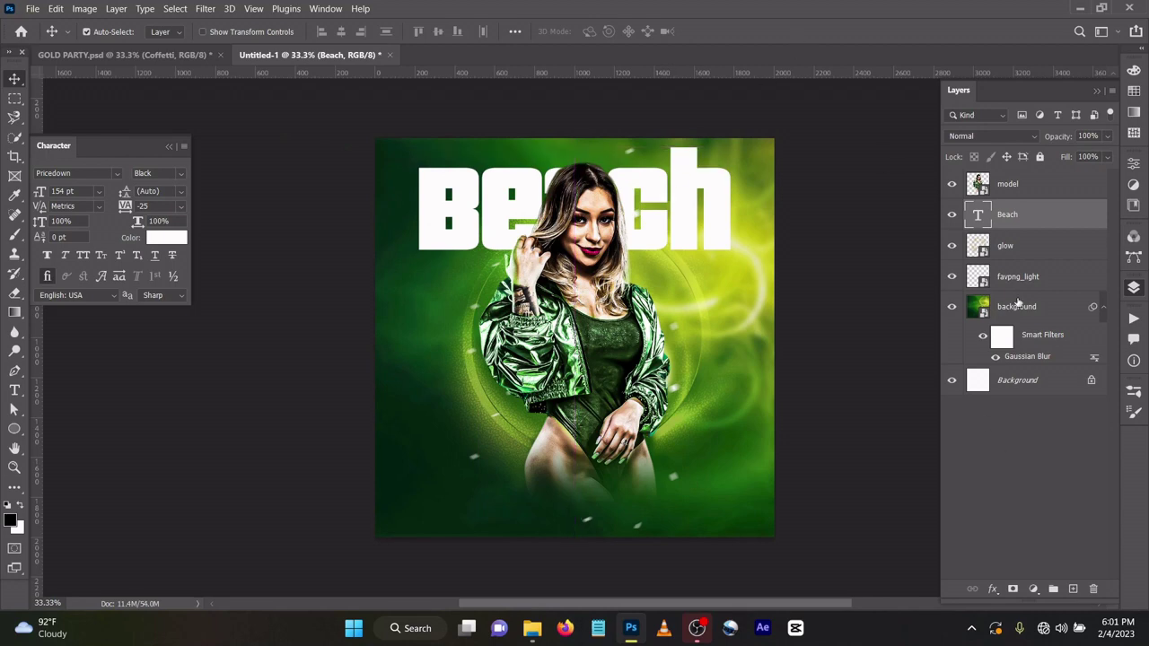
double_click(977, 215)
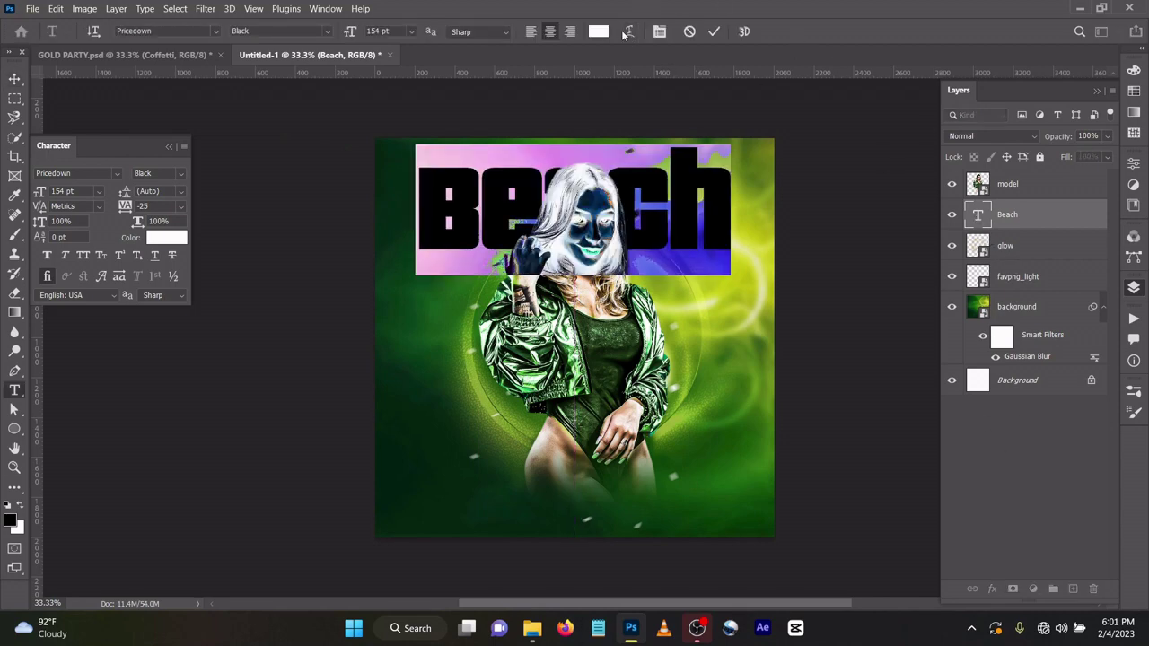
Warp the Beach title into an Arc with Bend 10
click(629, 31)
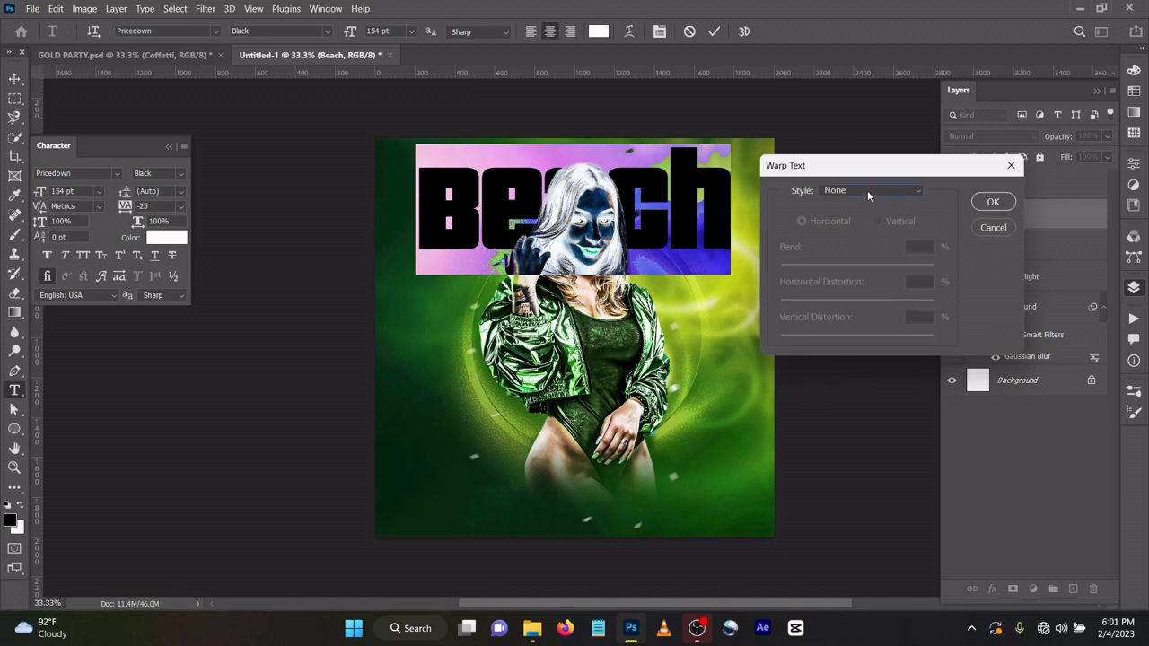
click(867, 190)
click(862, 231)
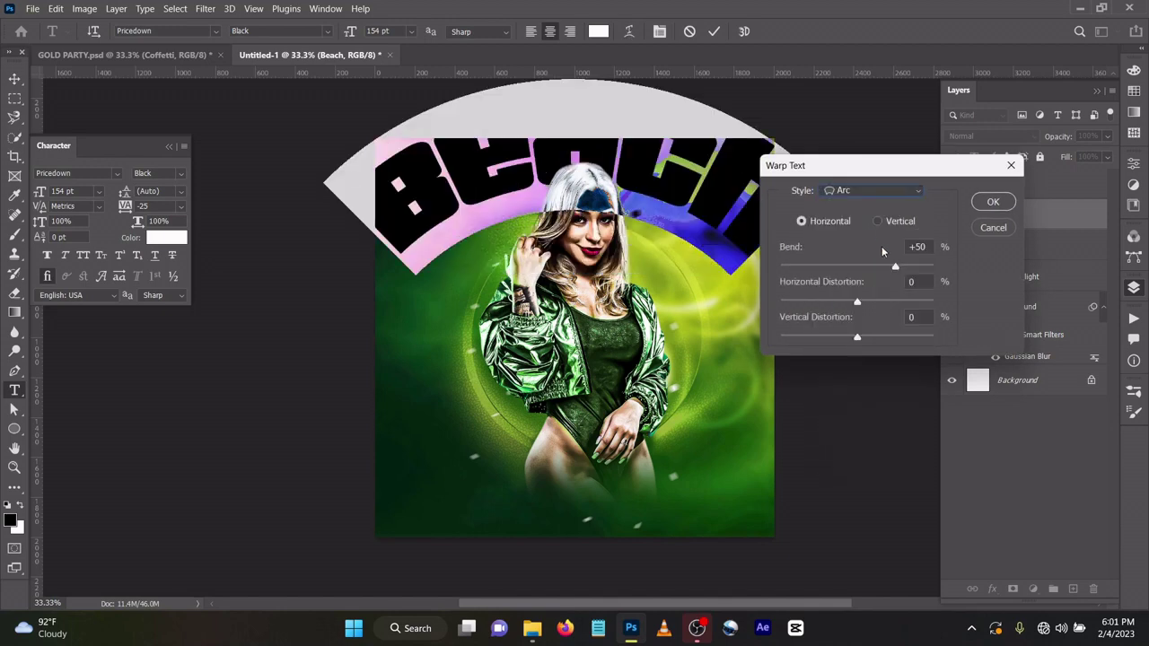
double_click(917, 246)
text(10)
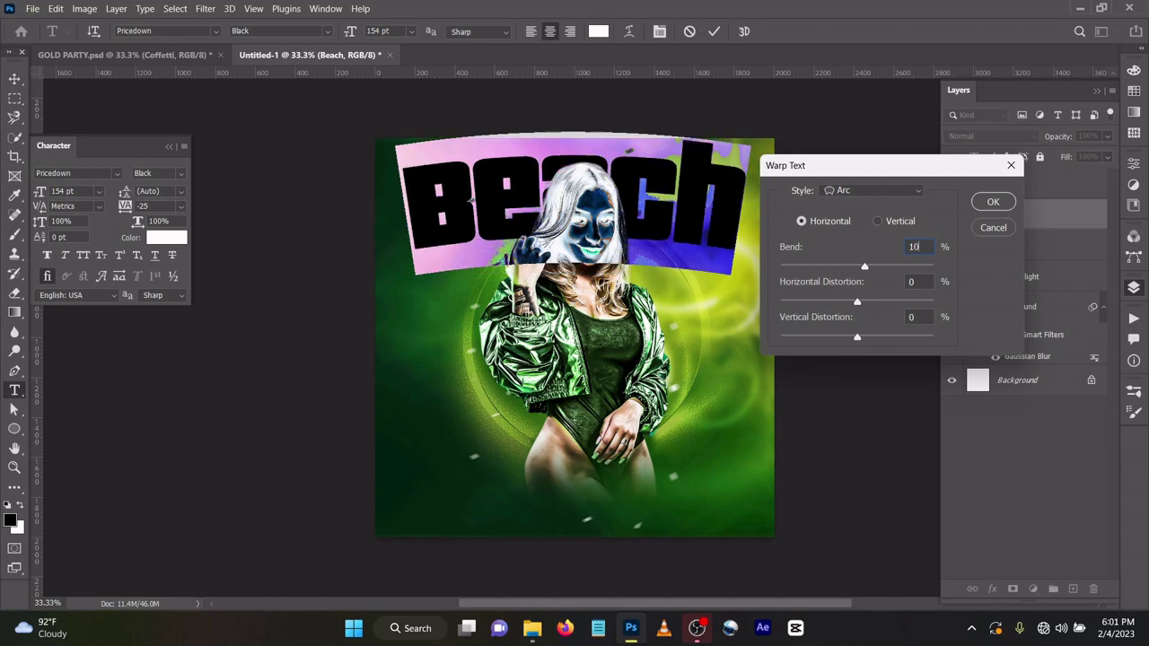
click(991, 202)
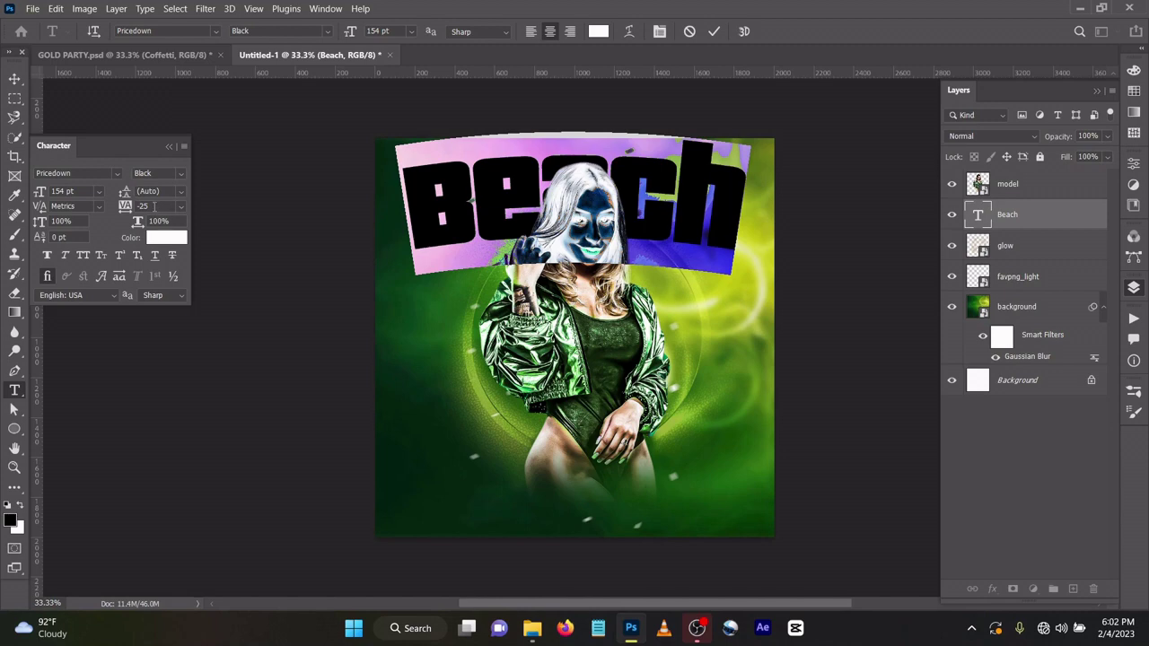
Loosen the title's tracking to 22 and lower it slightly on the flyer
click(124, 206)
text(22)
key(Return)
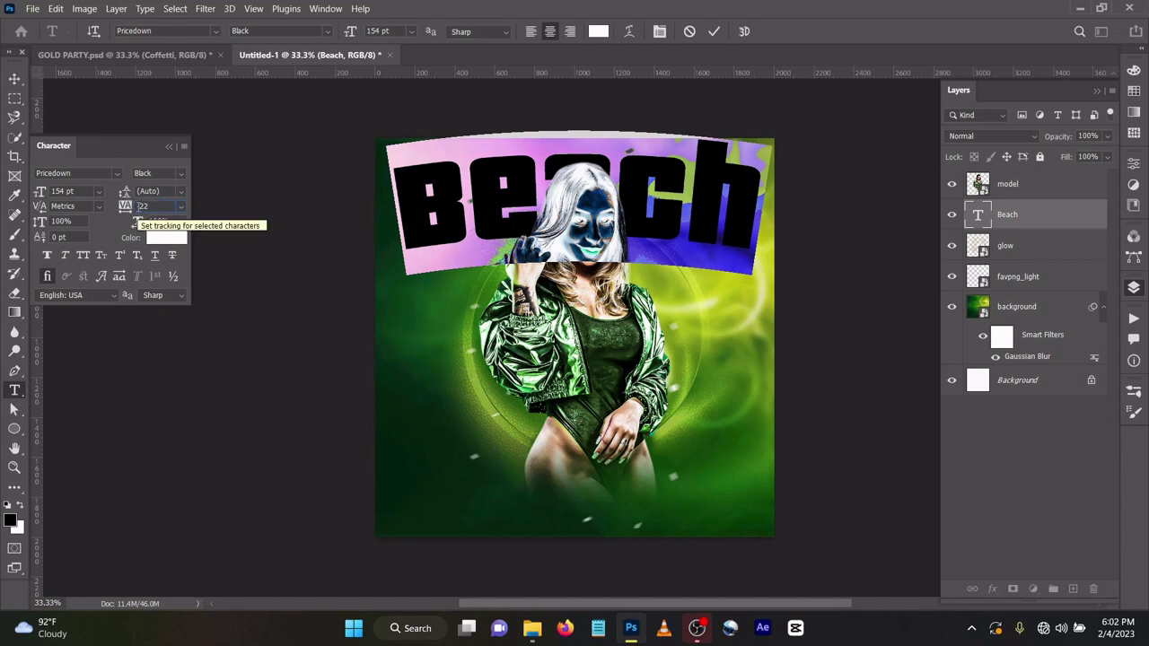
click(713, 31)
key(v)
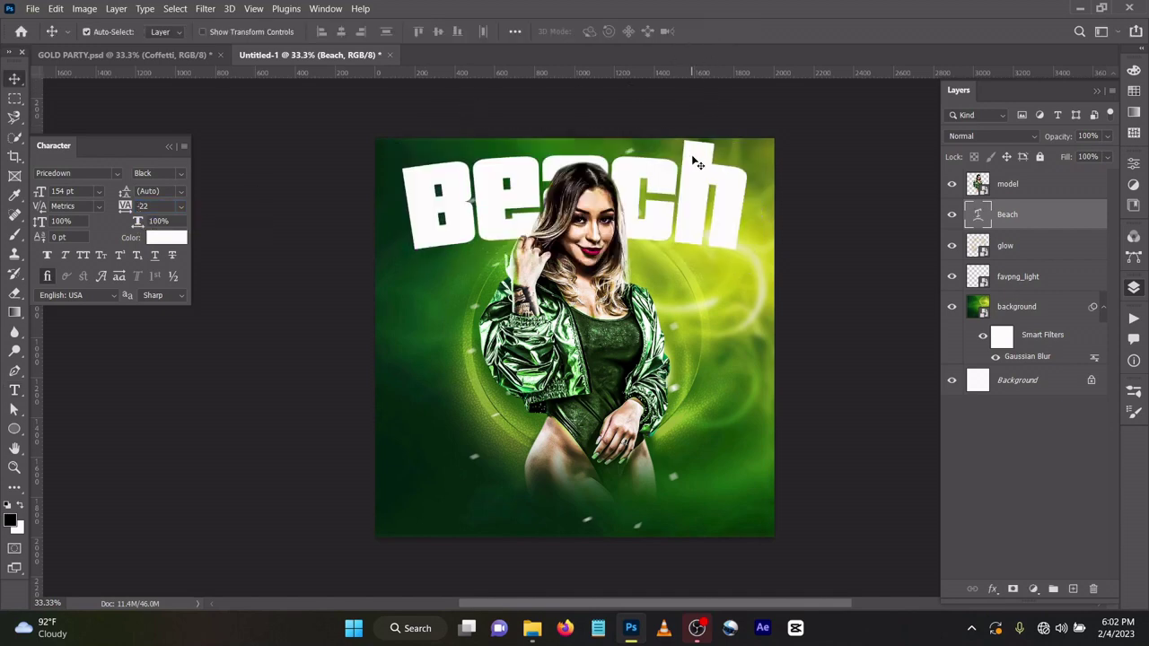
drag(697, 162, 693, 172)
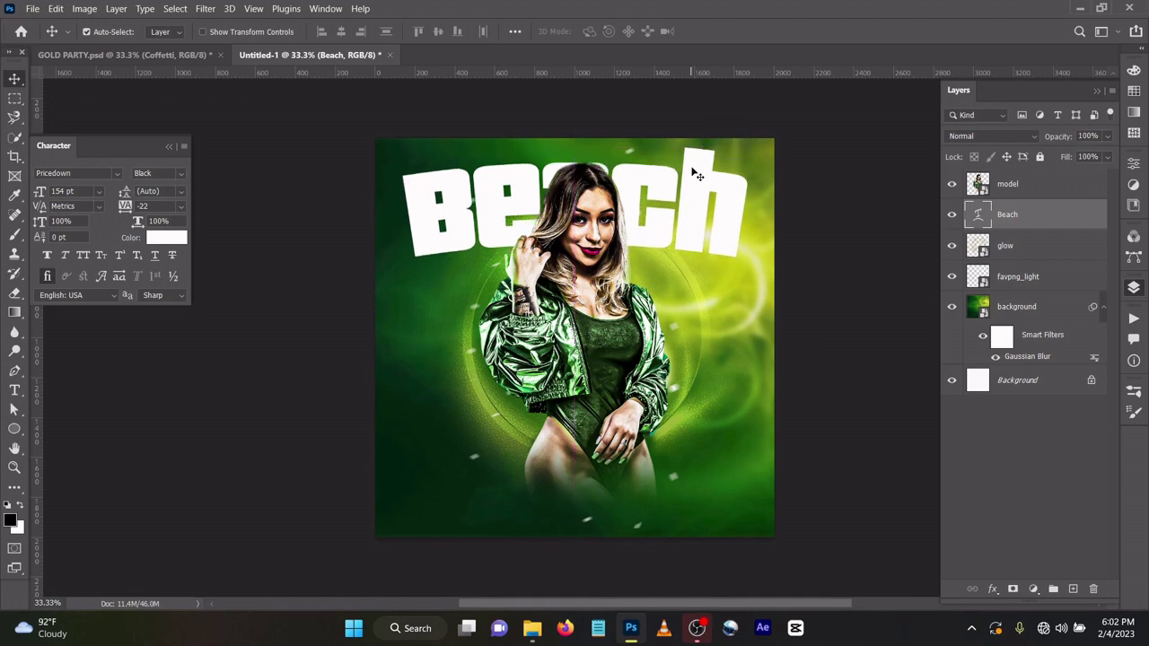
Turn on Bevel & Emboss for the Beach layer: Inner Bevel, 303% depth, 250 px
click(991, 592)
click(1018, 453)
click(618, 165)
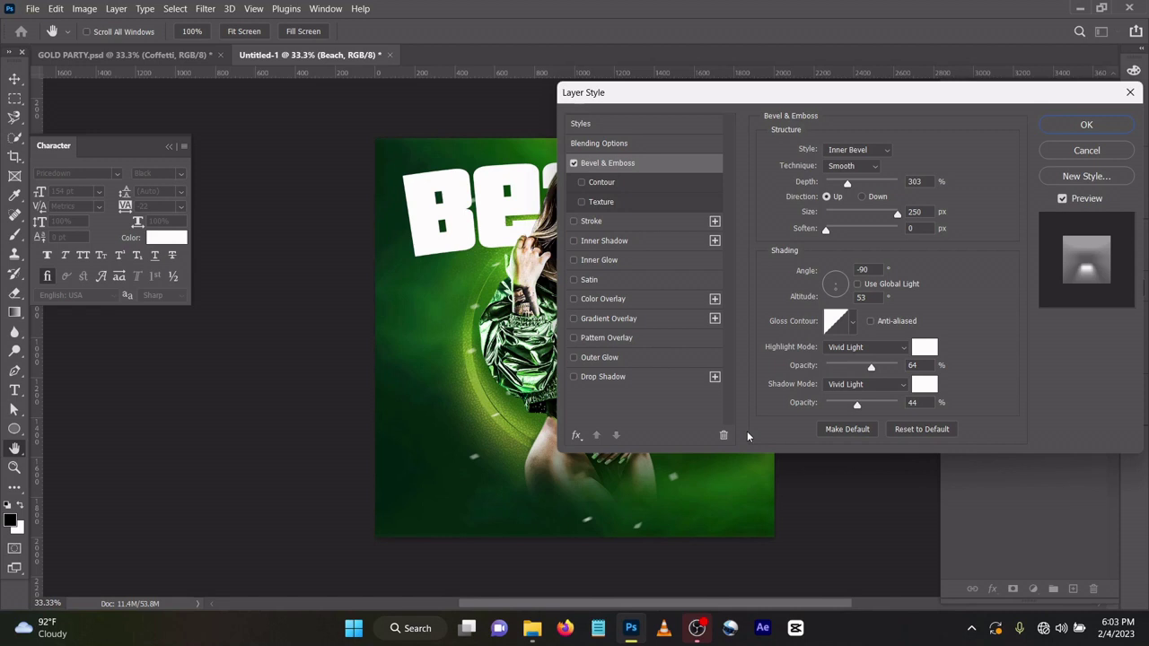
Add an inverted Overlay satin: 9% opacity, angle 19, 11 px distance, 71 px size
click(574, 279)
click(611, 279)
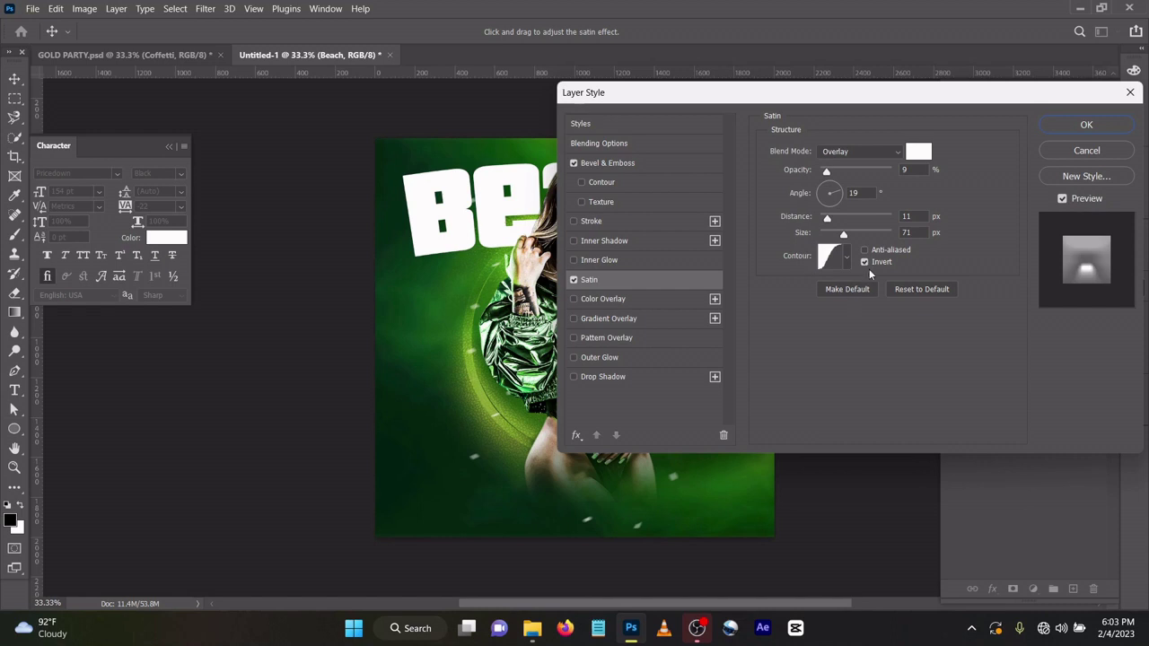
Add a Gradient Overlay and recolour its first two stops brown and gold
click(585, 321)
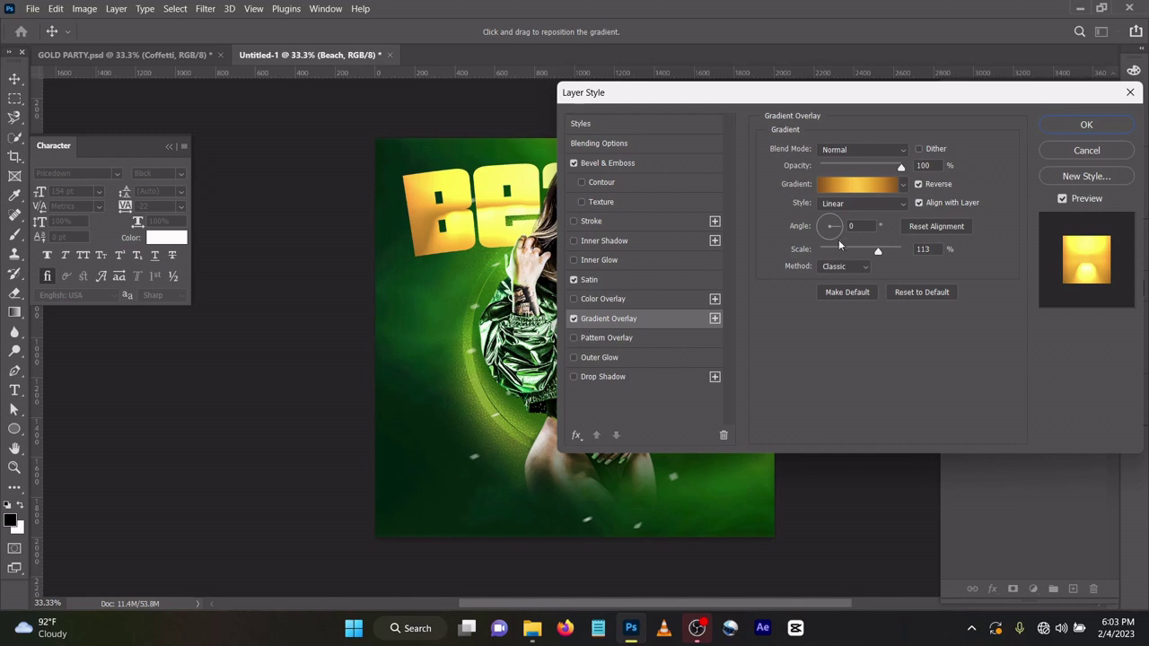
click(835, 188)
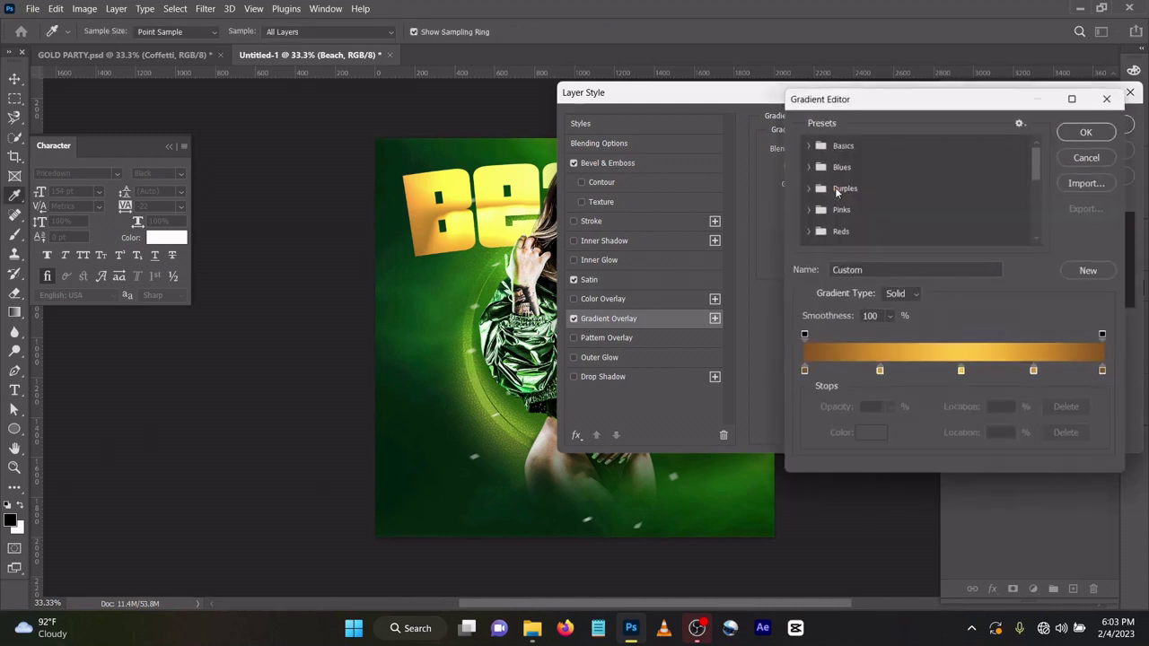
click(803, 371)
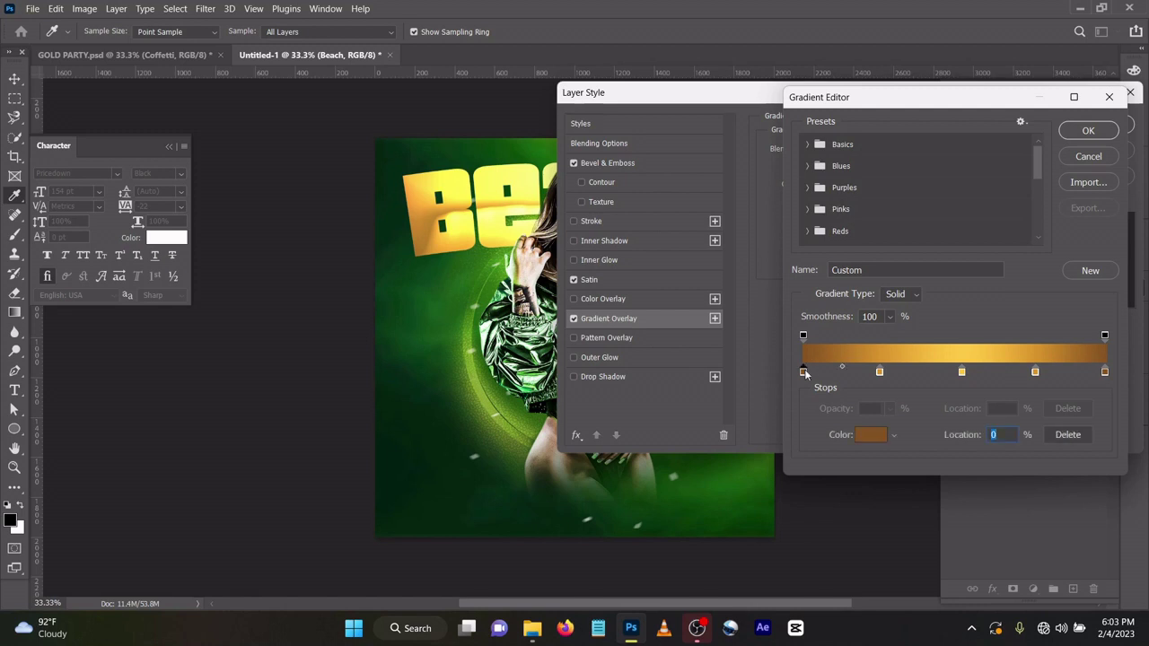
click(868, 437)
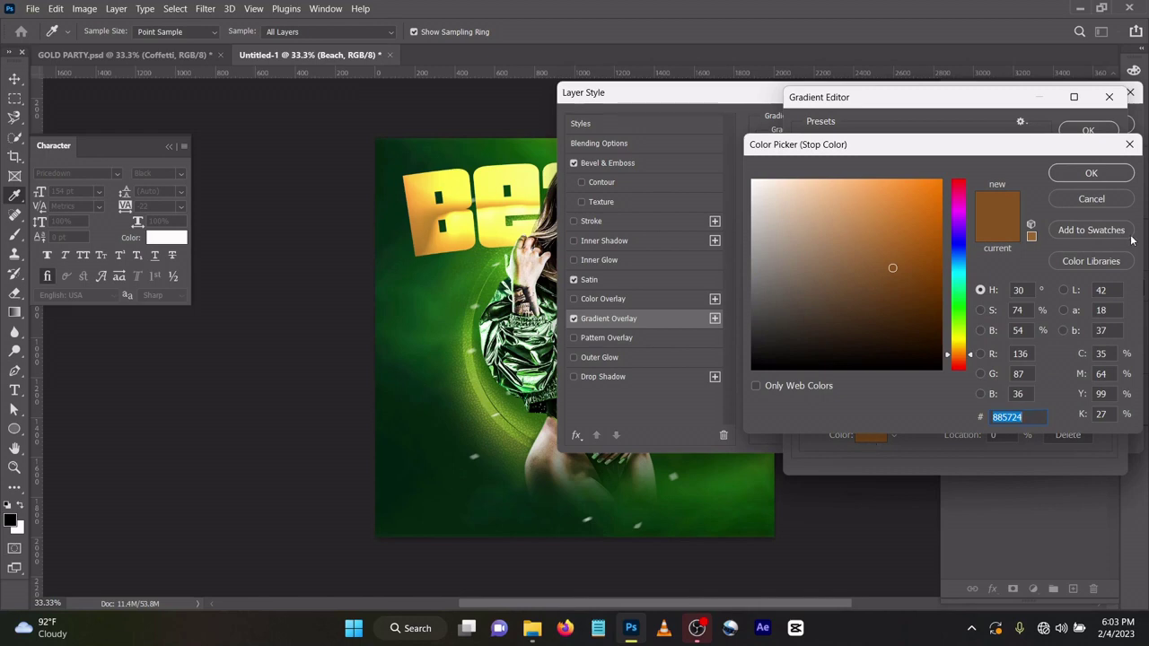
click(1090, 174)
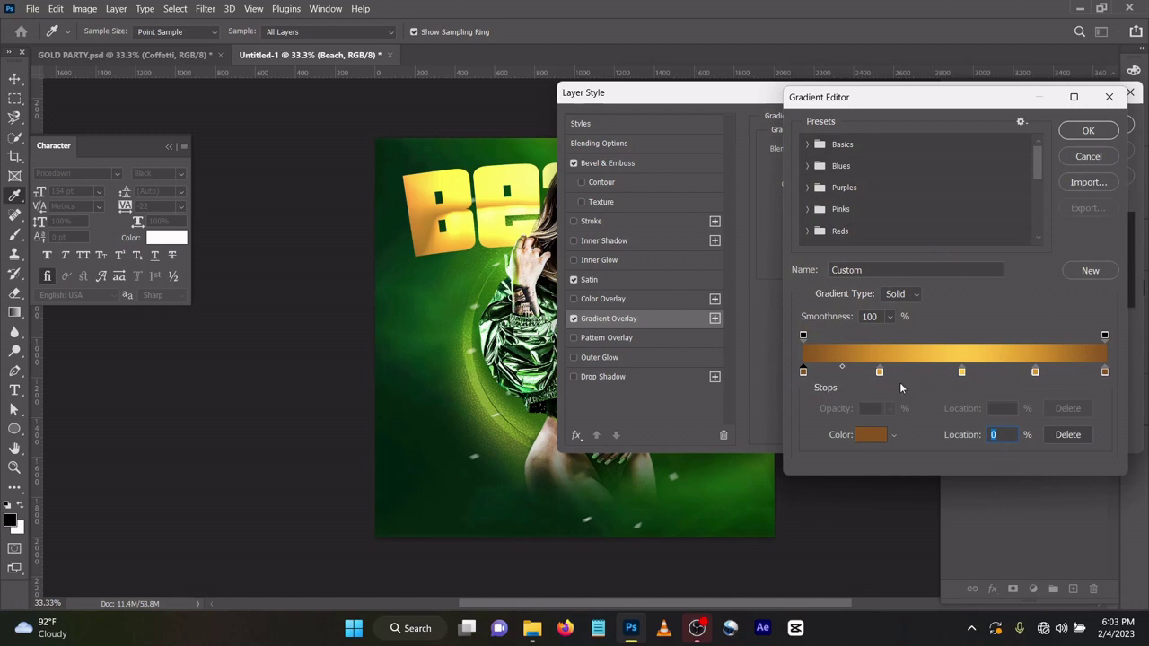
double_click(880, 372)
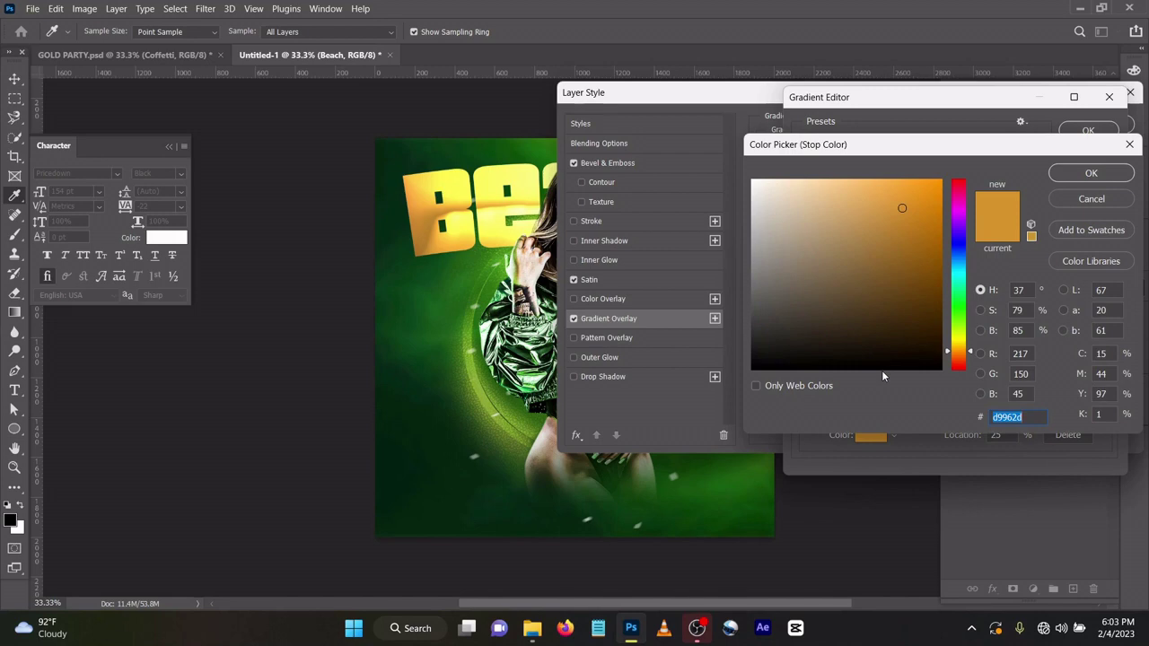
click(1081, 176)
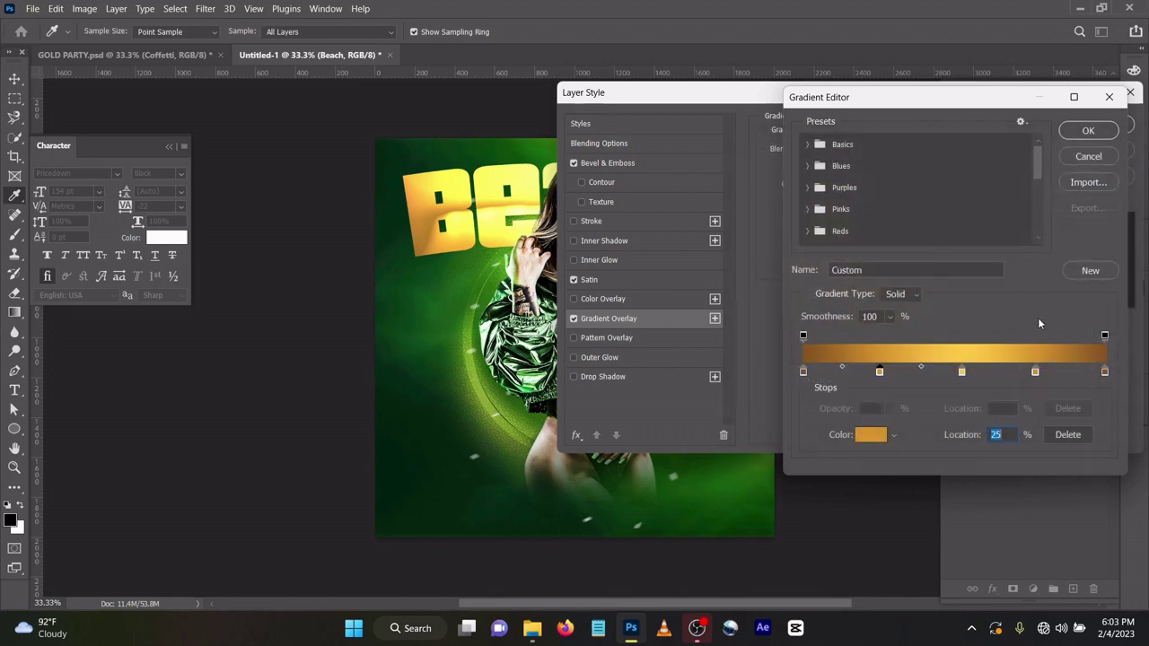
Set the 53% stop gold, the 77% stop #d9962d and the end stop #885724
double_click(962, 372)
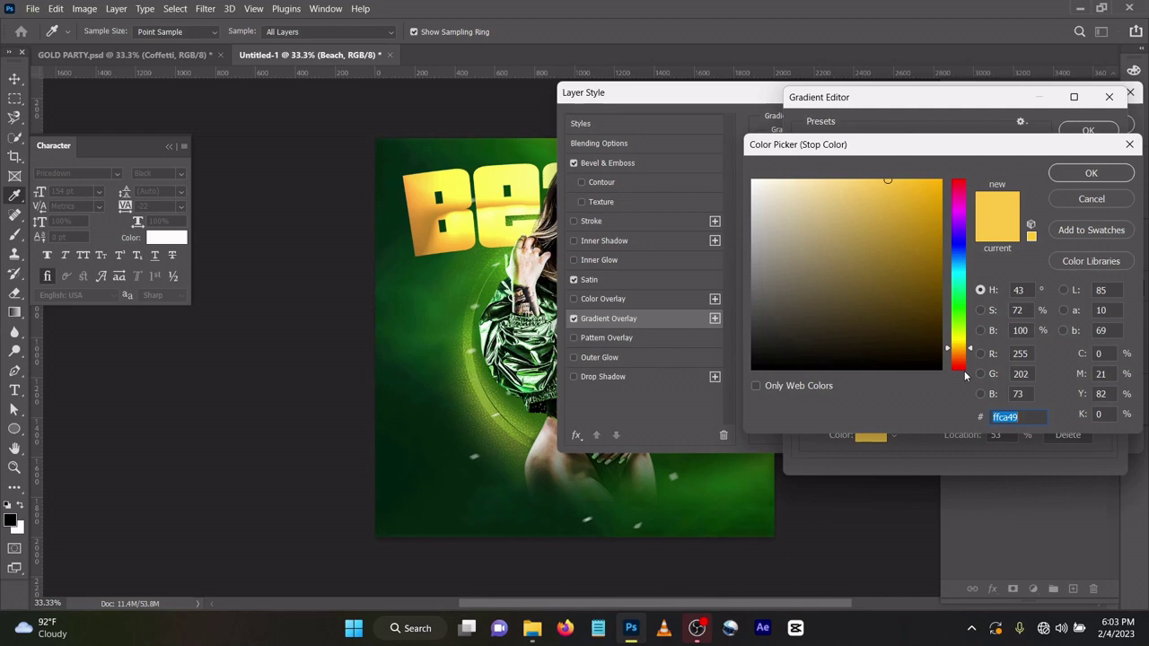
click(1088, 174)
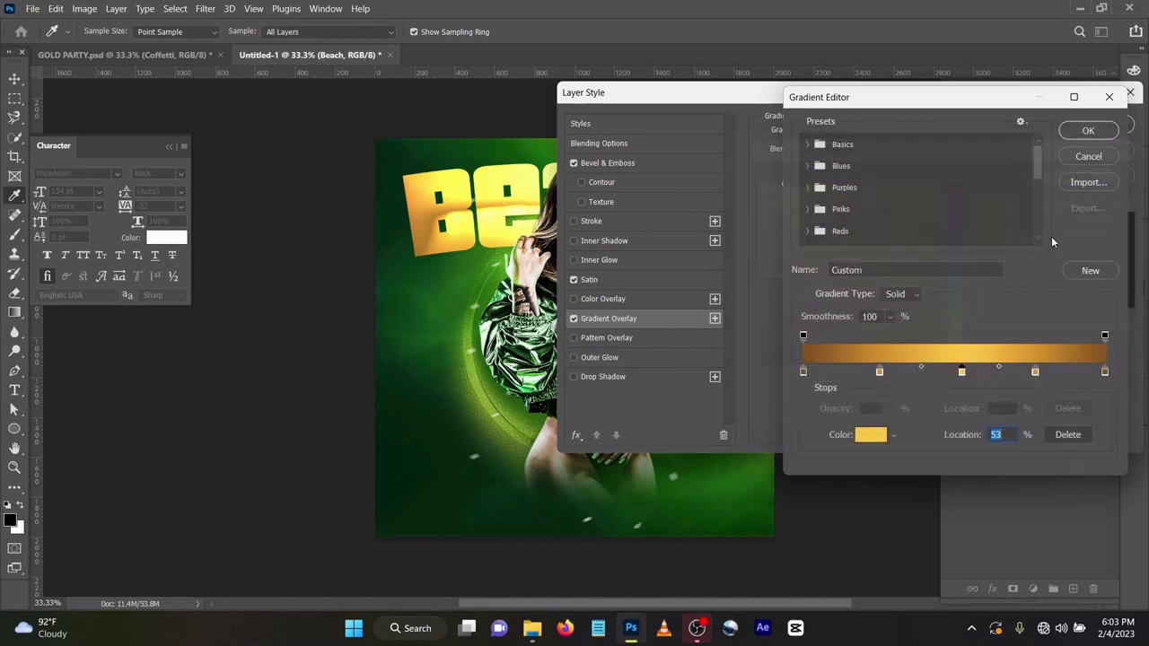
double_click(1035, 370)
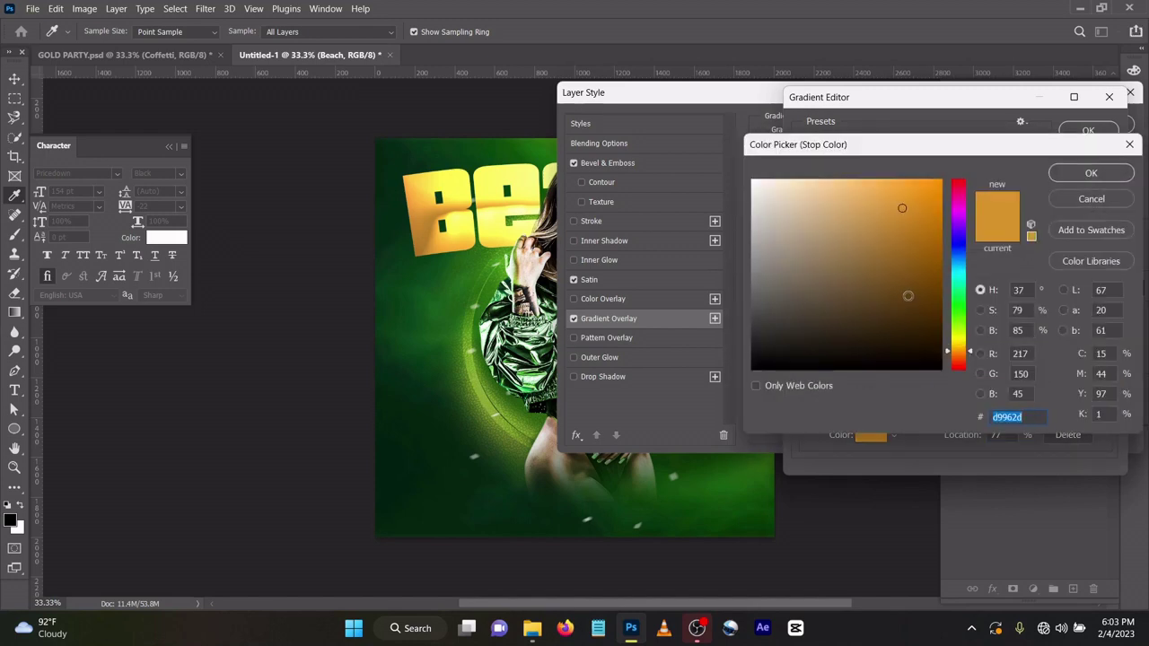
click(1078, 176)
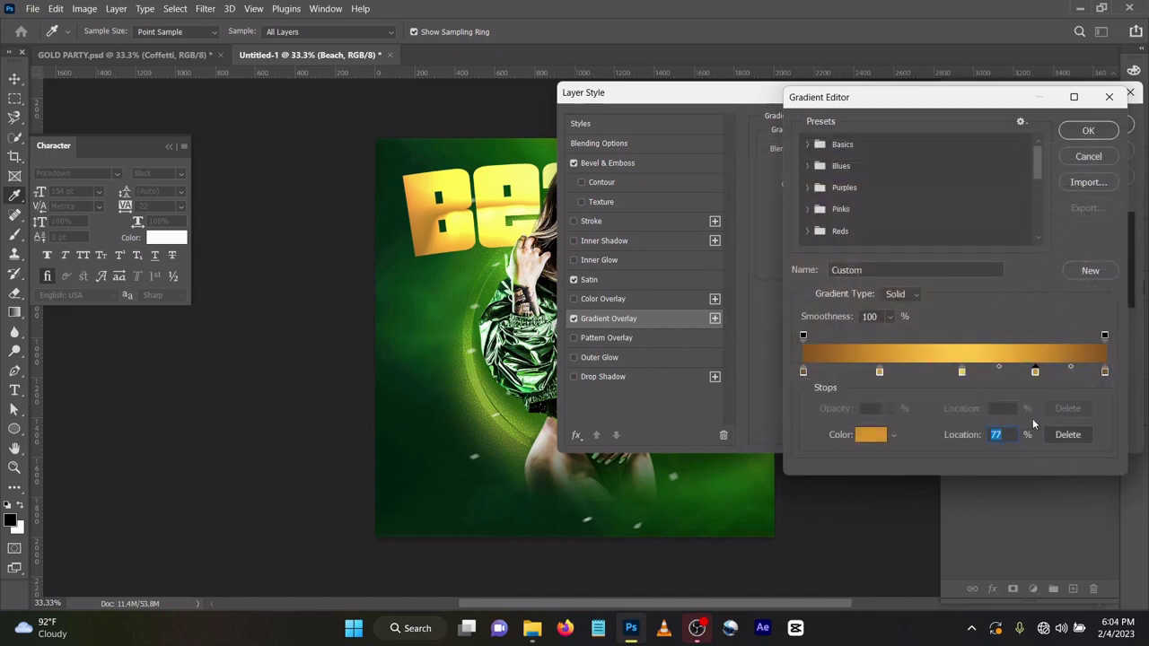
double_click(1105, 370)
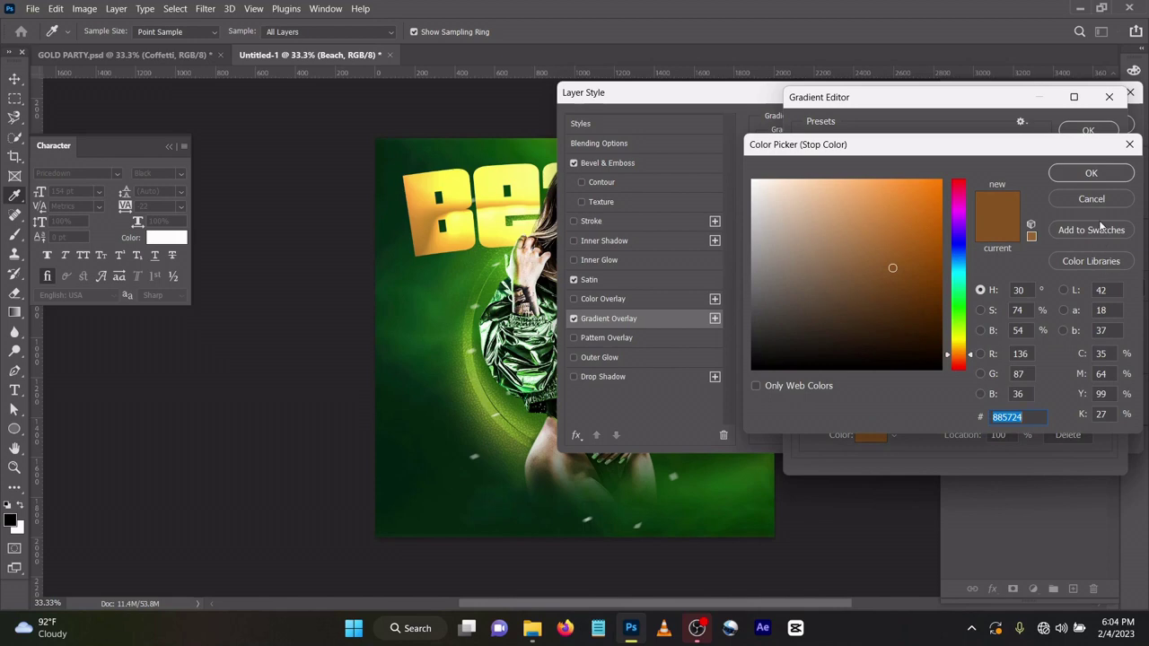
click(1092, 177)
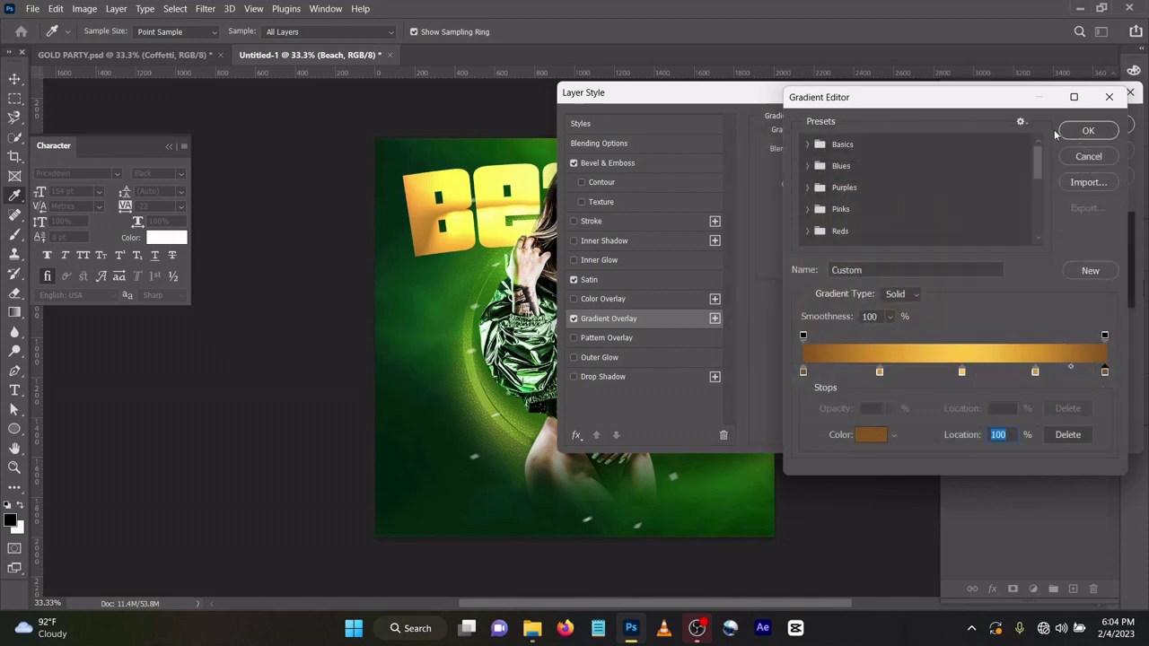
Add a Multiply drop shadow at 73% opacity, 18 px distance, 27 px size, and apply the style
click(1087, 131)
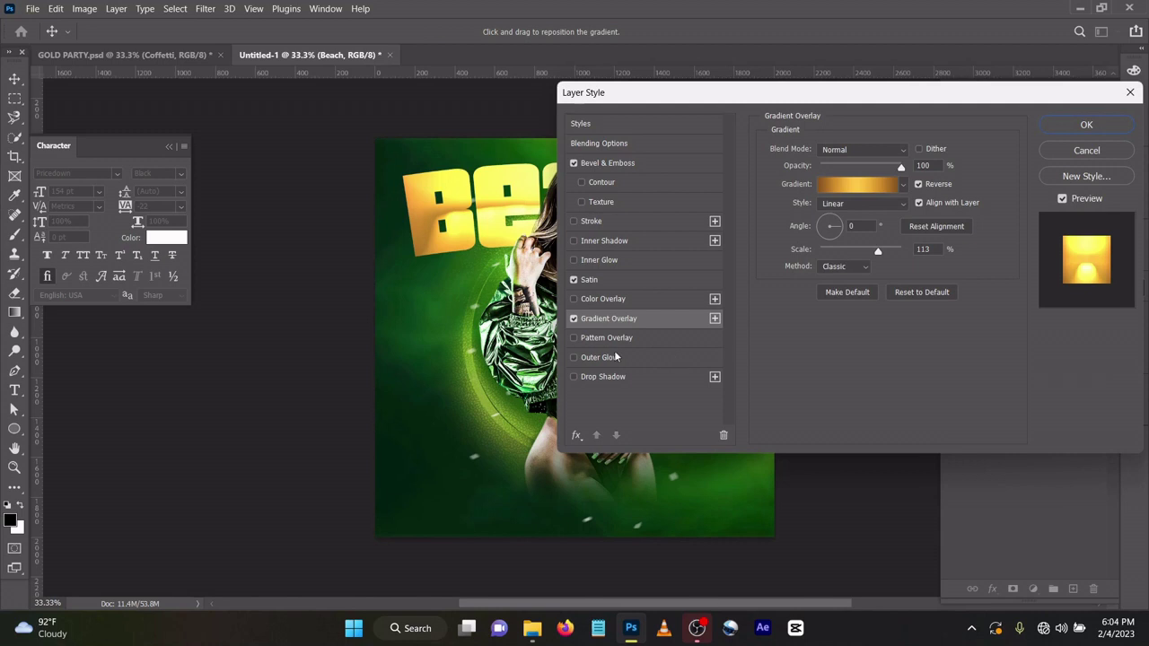
click(573, 376)
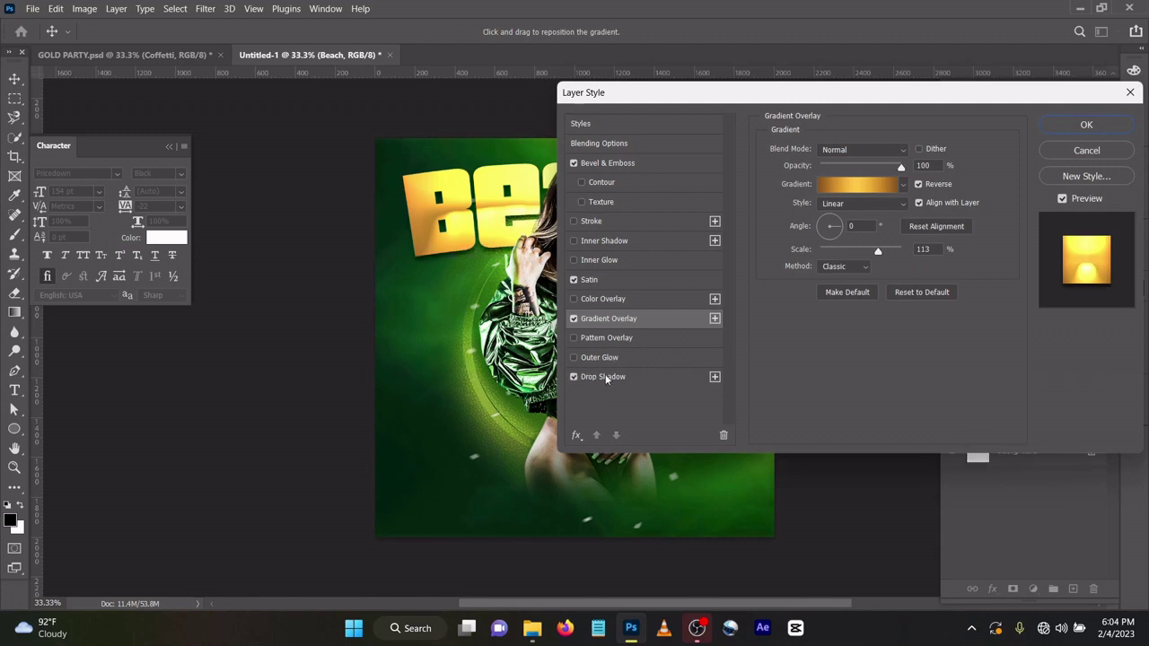
click(604, 377)
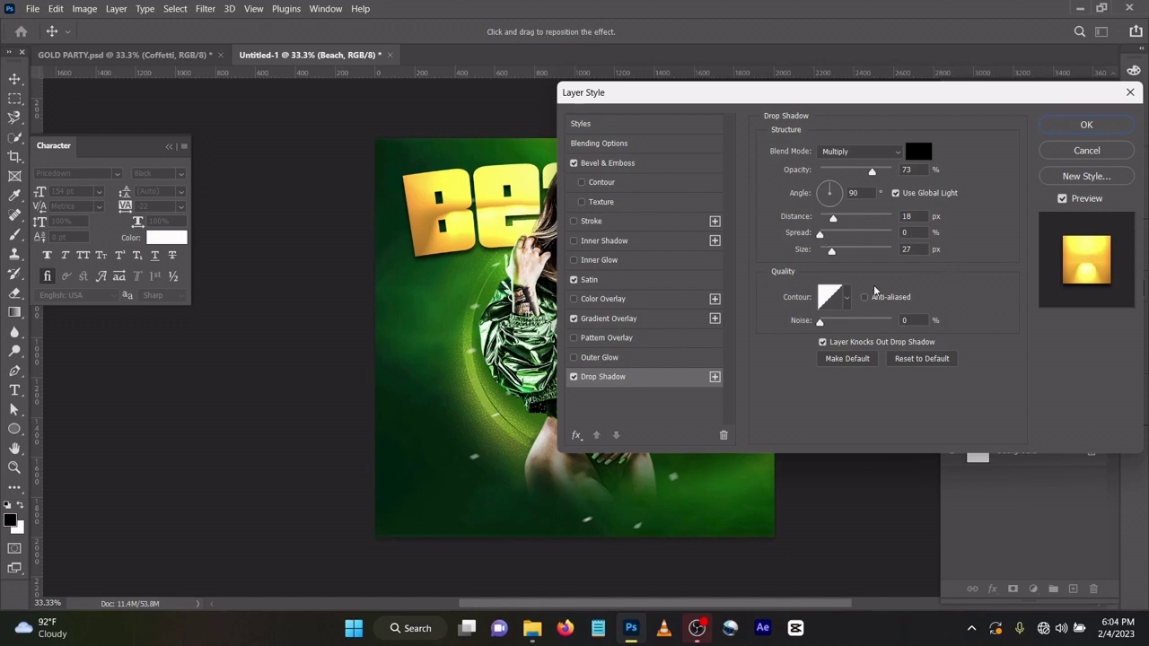
click(1087, 124)
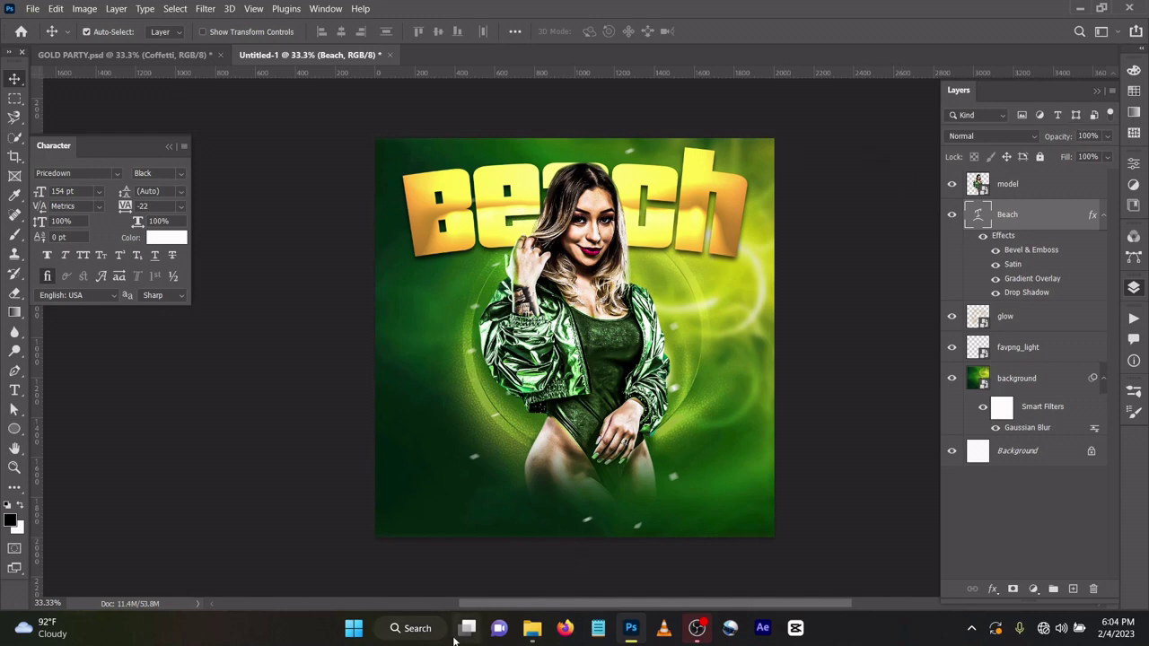
mouse_move(532, 628)
click(403, 549)
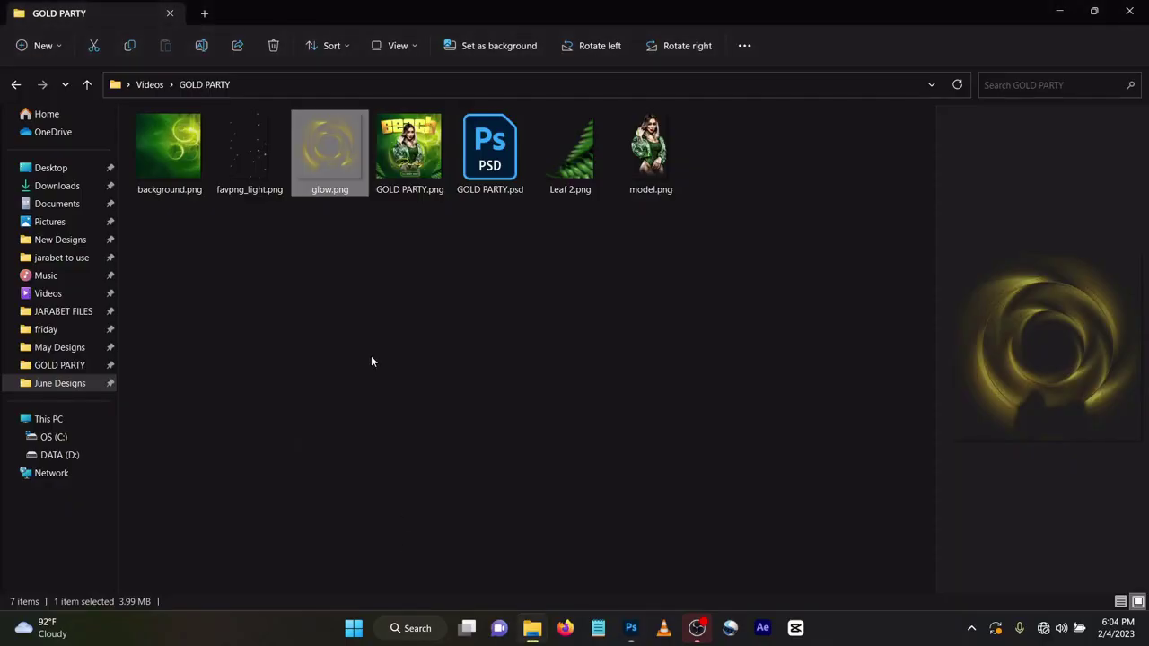
click(633, 634)
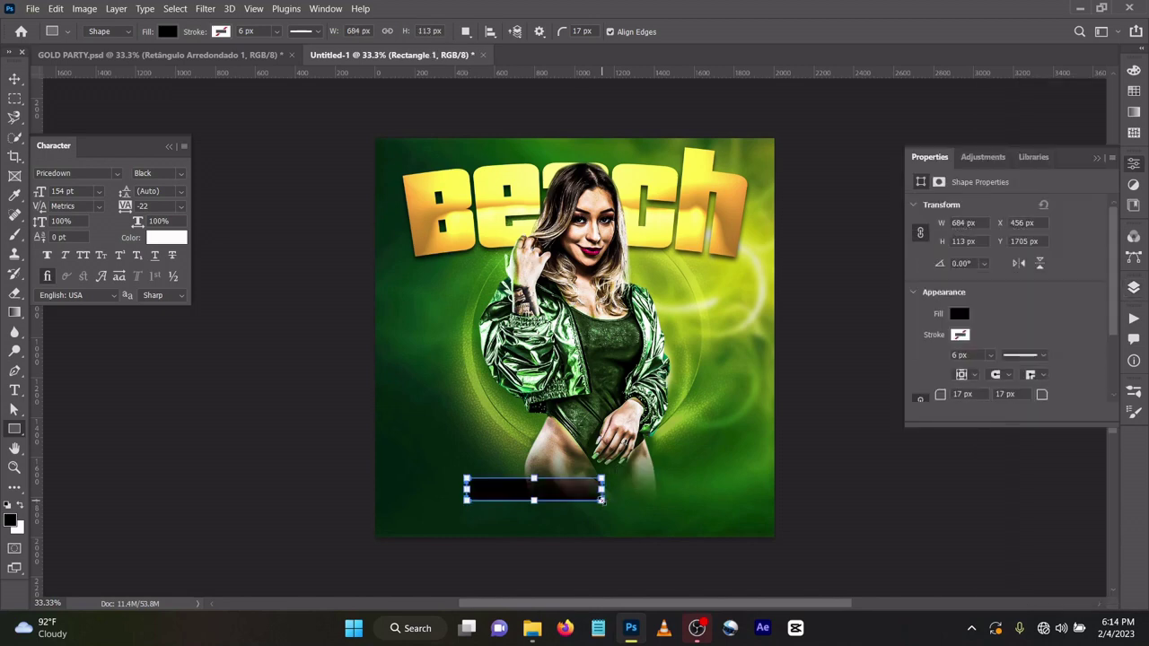
Remove the rounded rectangle's fill and give it a white 6 px stroke
click(958, 308)
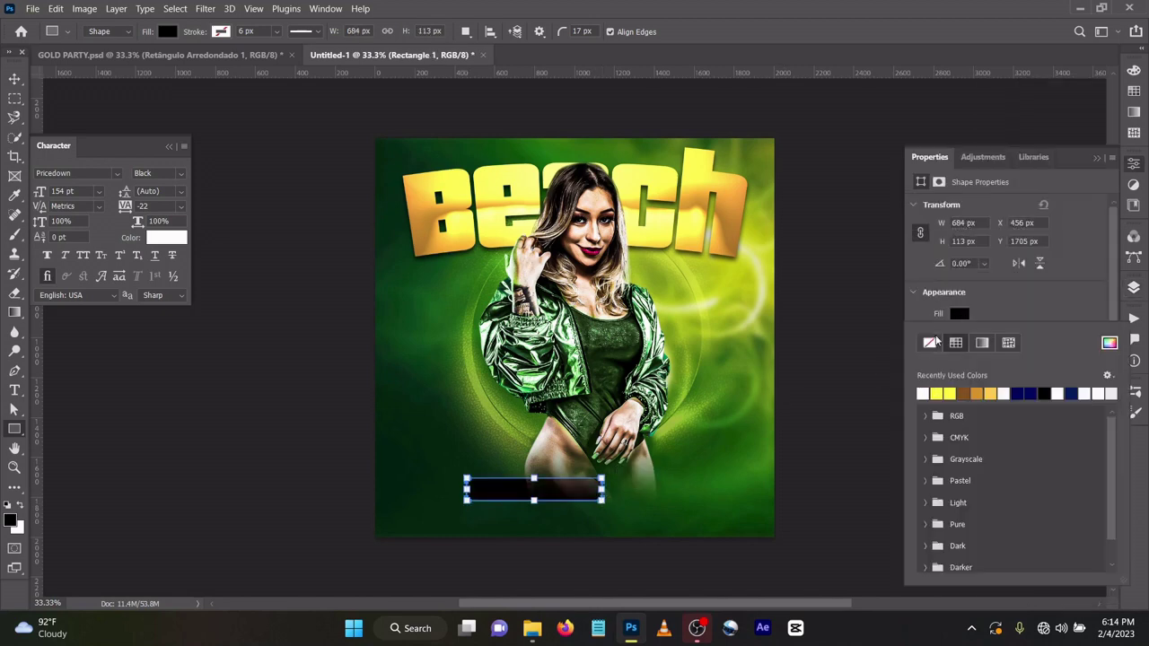
click(931, 343)
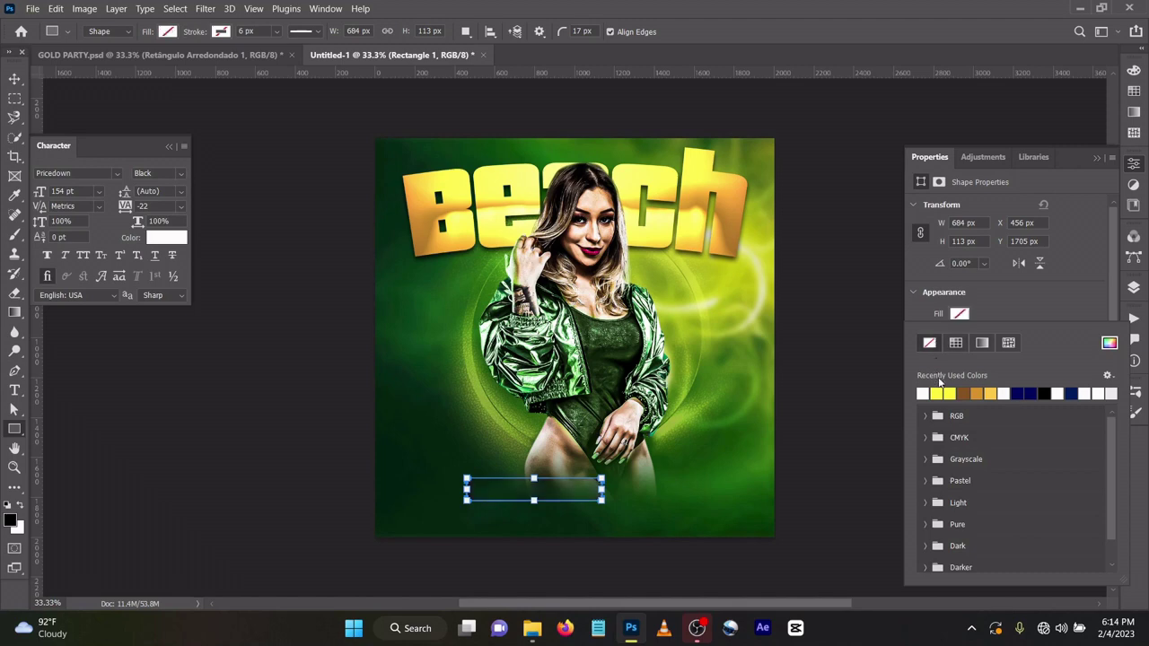
click(1064, 309)
click(959, 336)
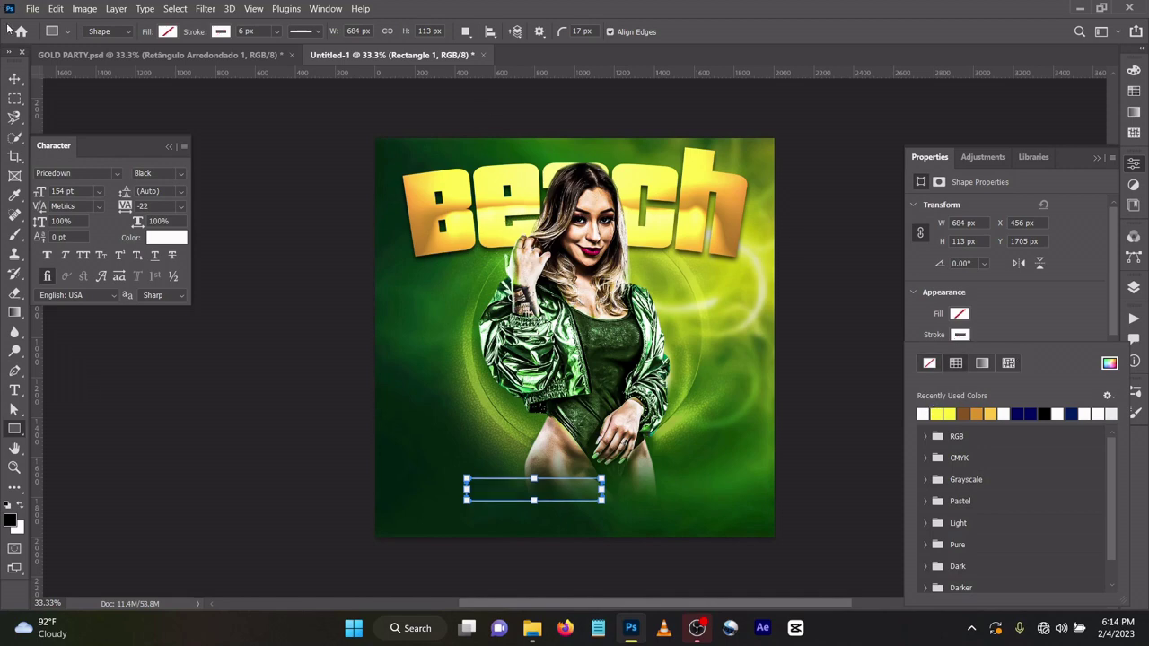
click(13, 80)
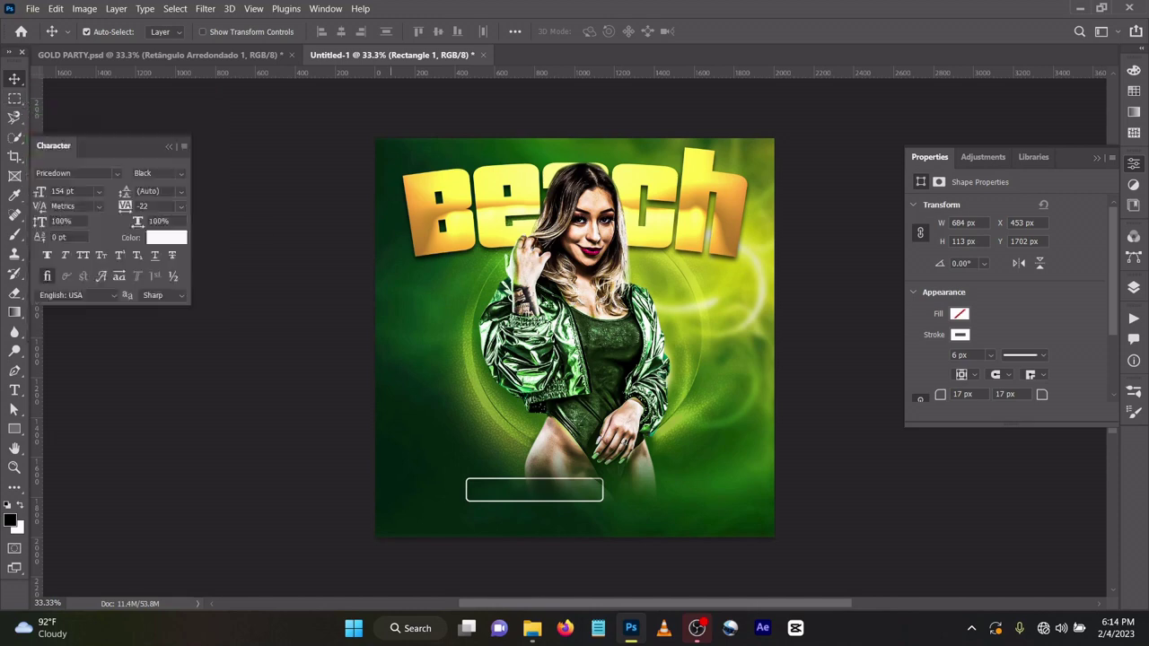
click(1132, 294)
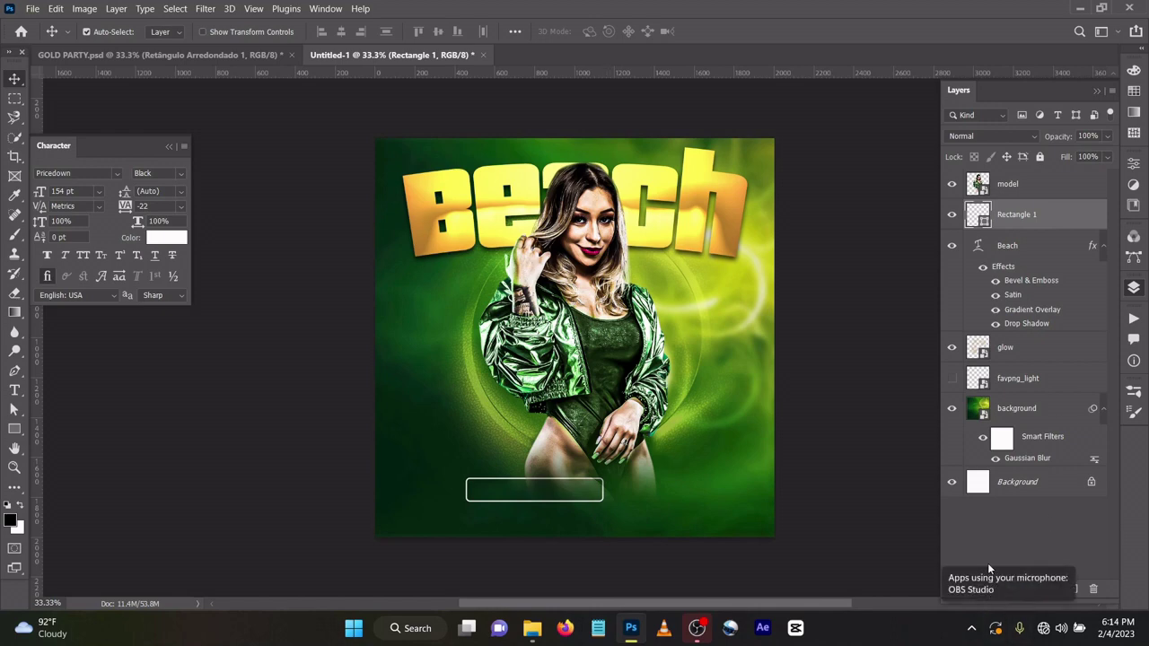
Add a yellow inside Stroke in Screen mode at 70% to the rectangle
click(995, 588)
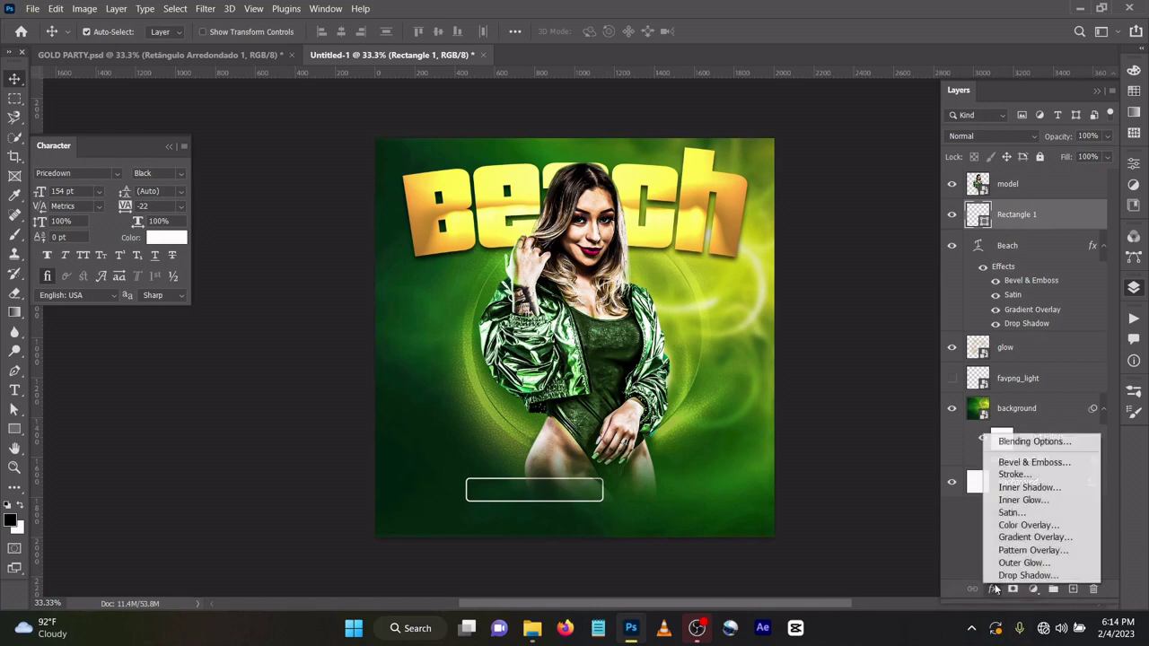
click(1025, 442)
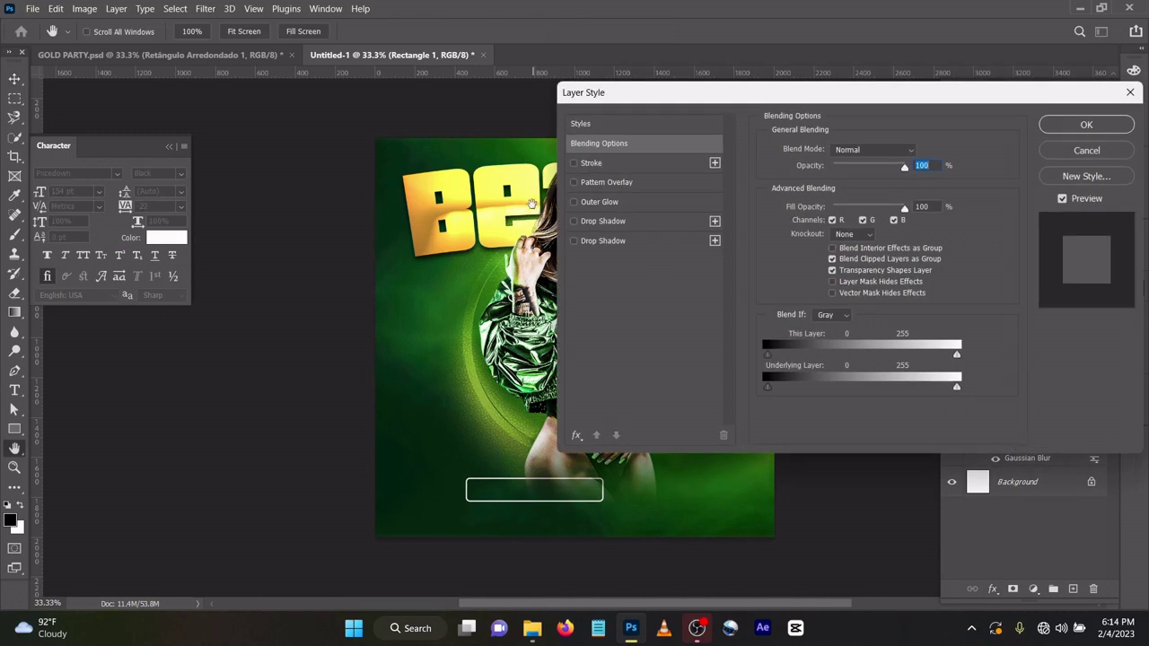
click(574, 163)
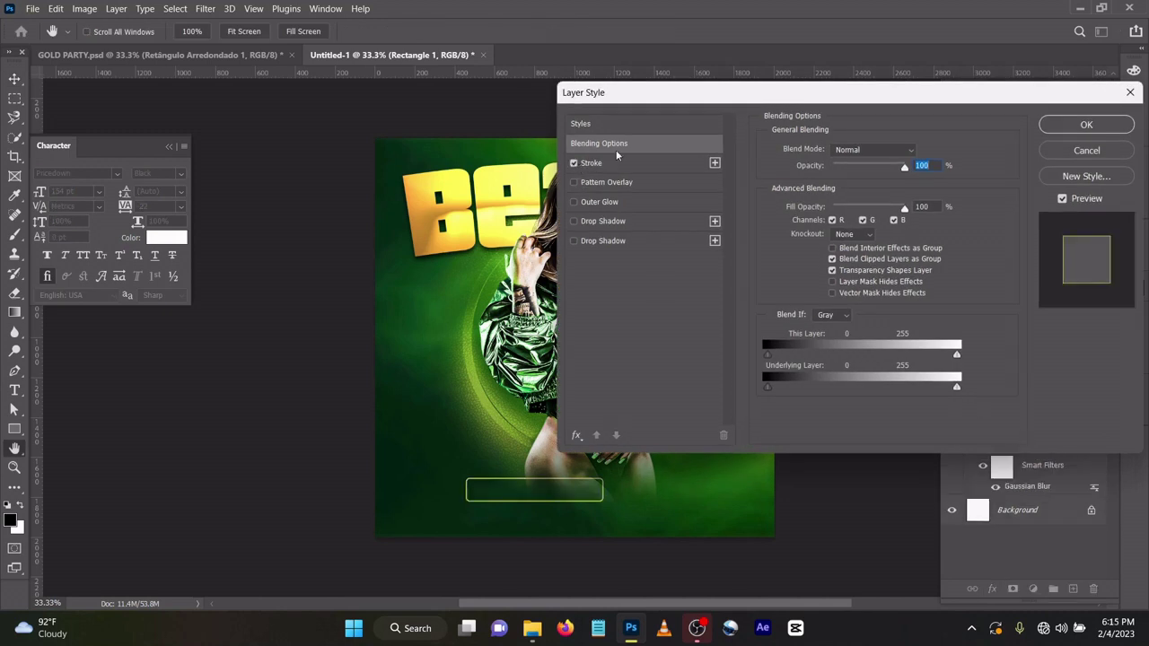
click(614, 159)
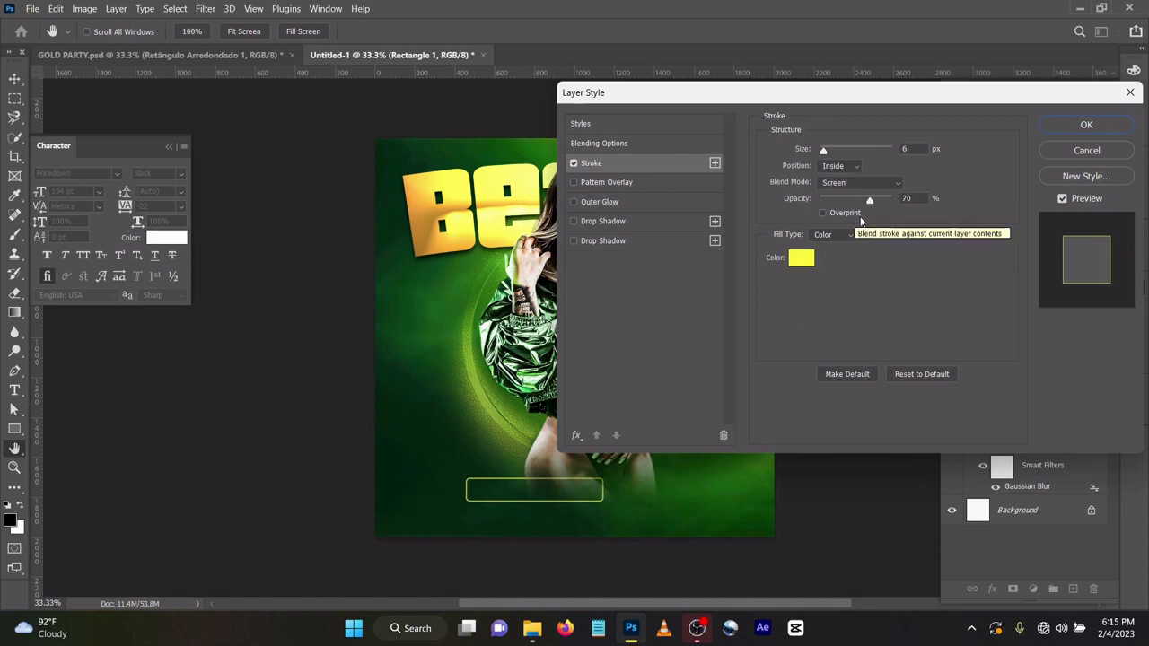
Add a drop shadow and a yellow (fefe43) Outer Glow at 26%, size 35
click(592, 223)
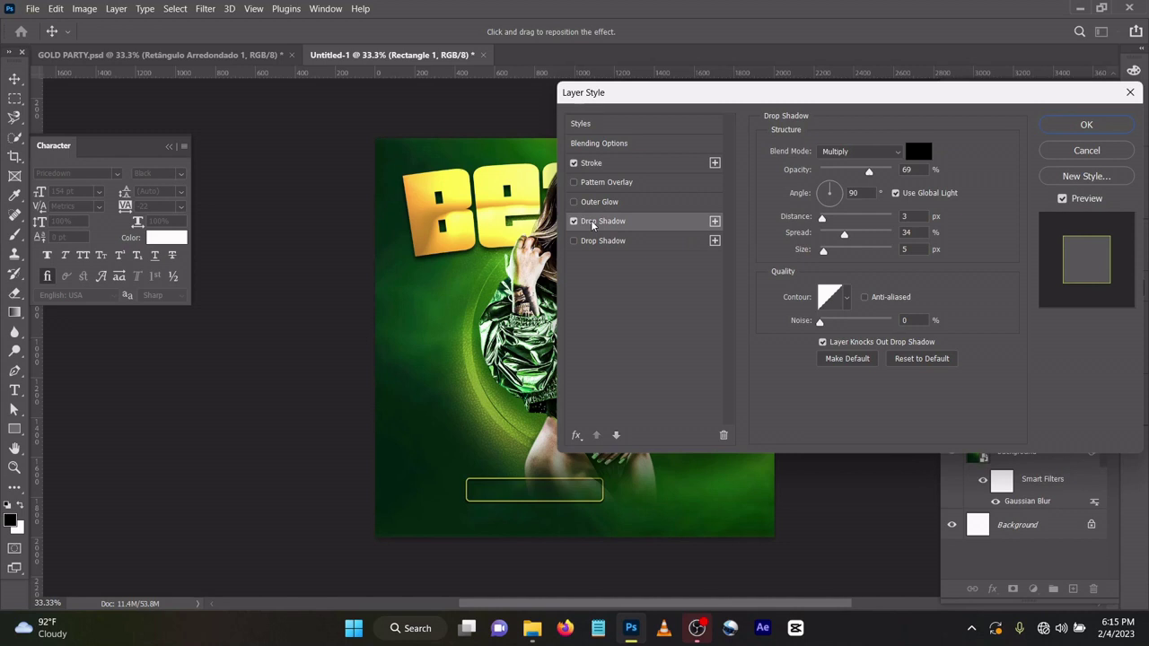
click(593, 209)
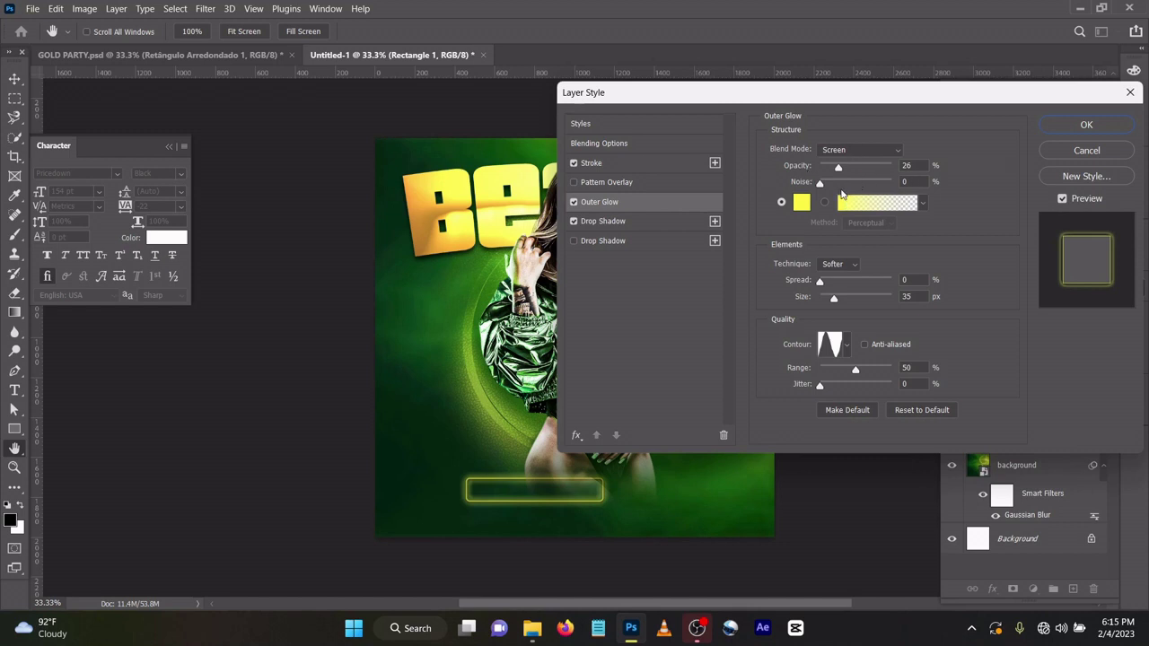
click(801, 203)
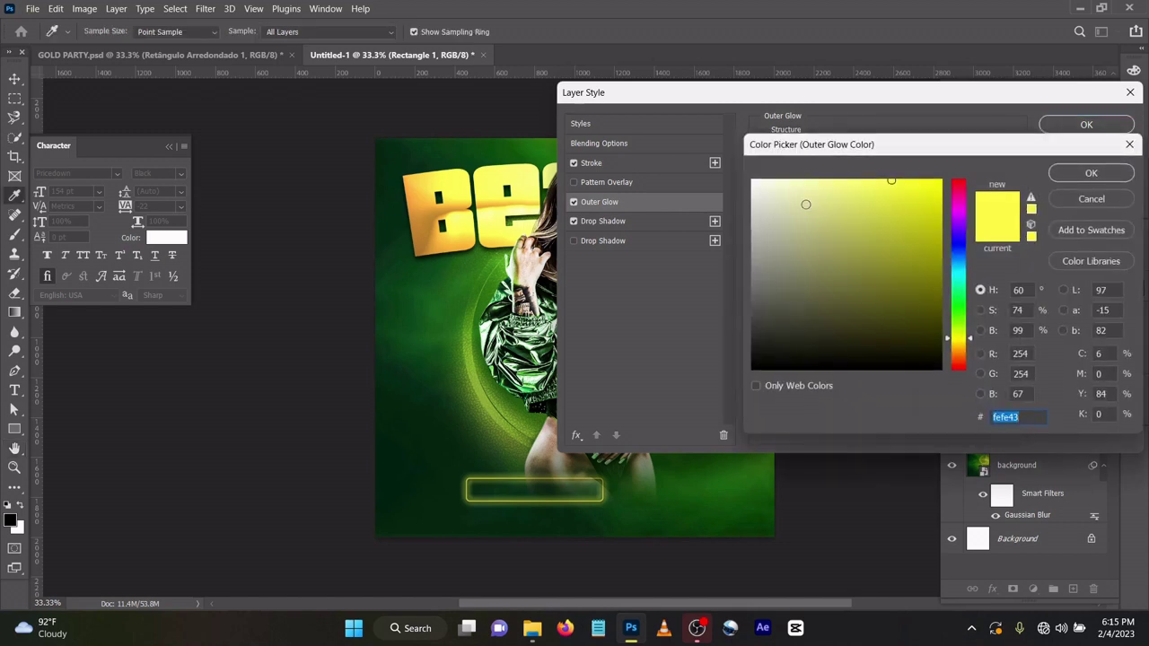
click(1102, 173)
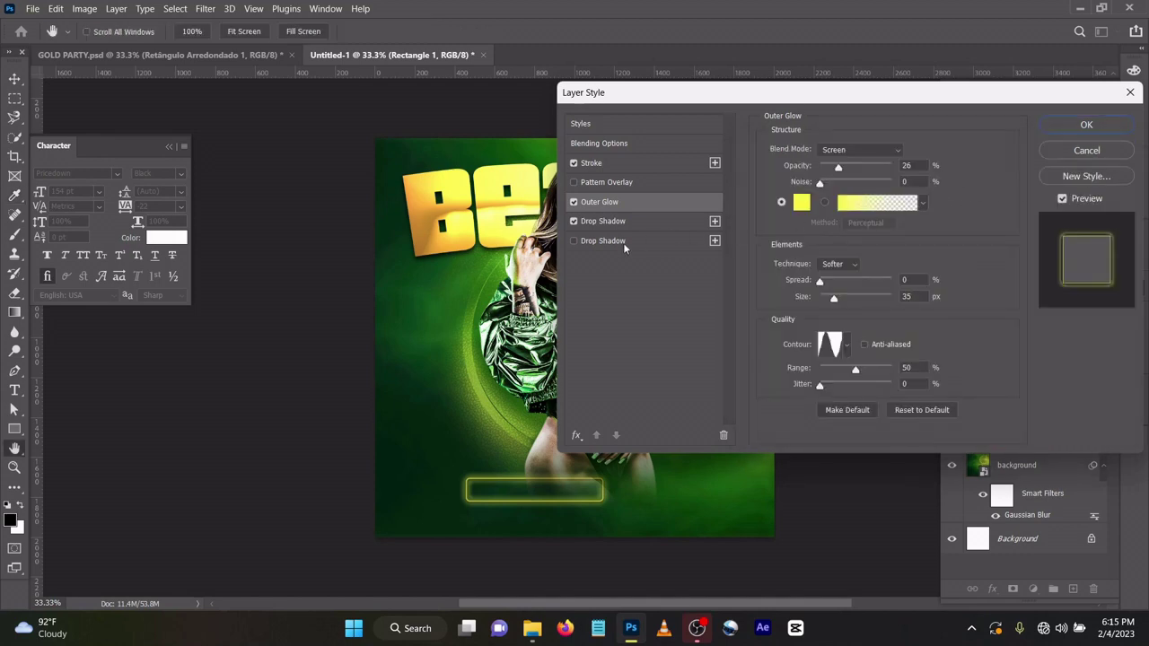
click(599, 220)
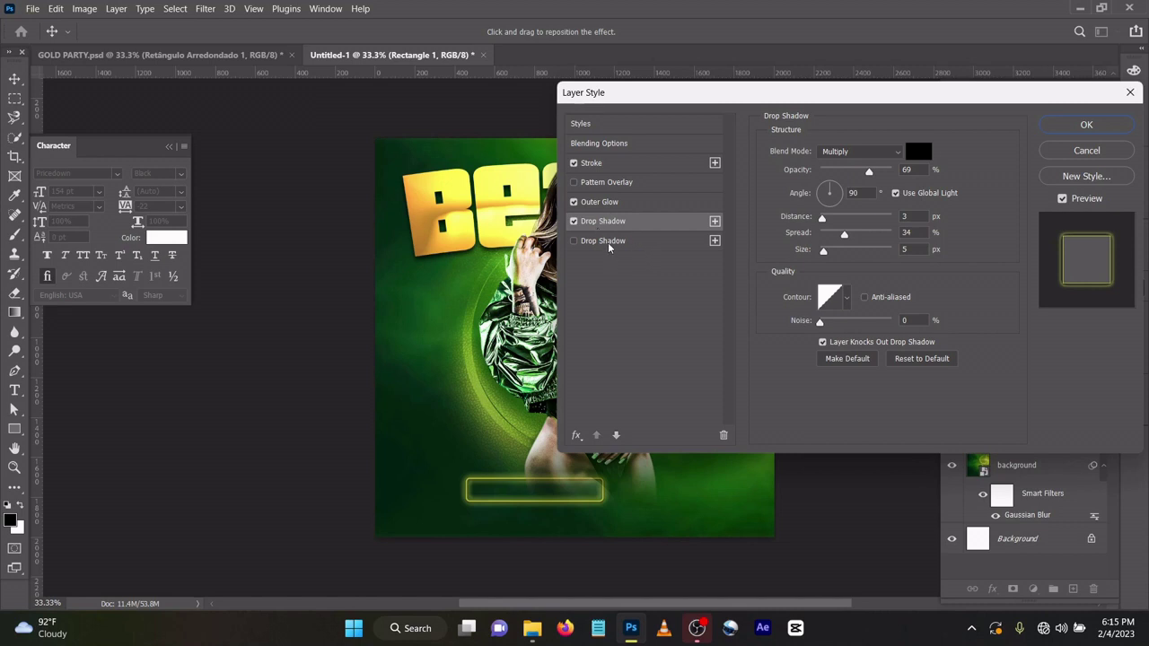
Add a second drop shadow colored orange ff7800 to Rectangle 1 and apply the layer style
click(607, 243)
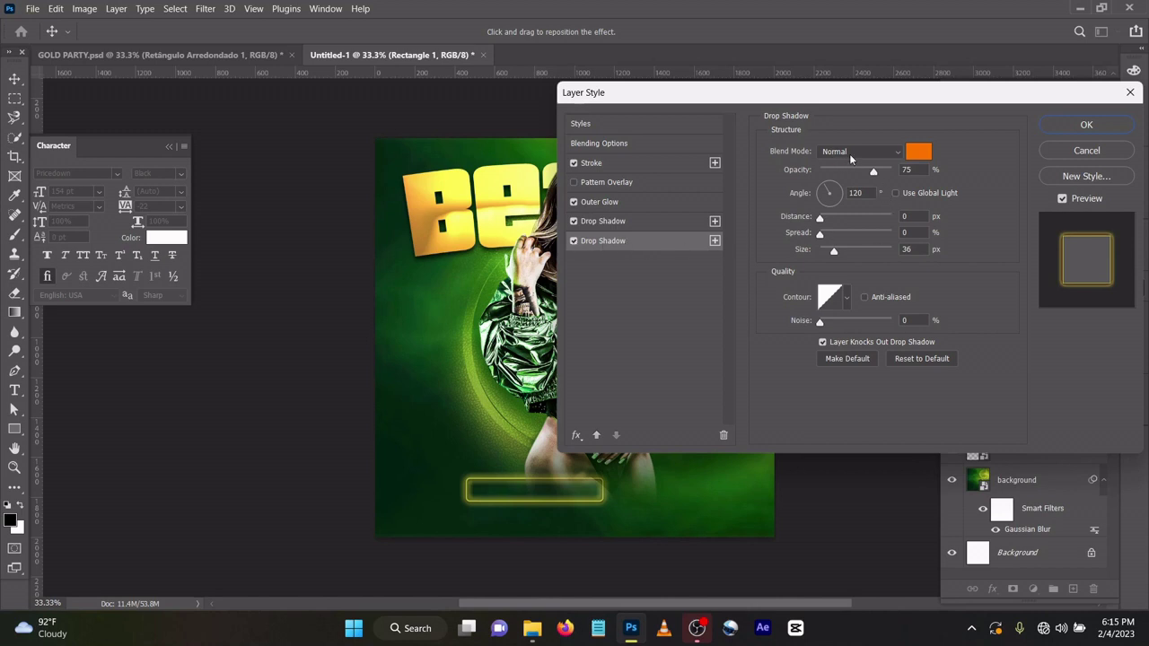
click(927, 152)
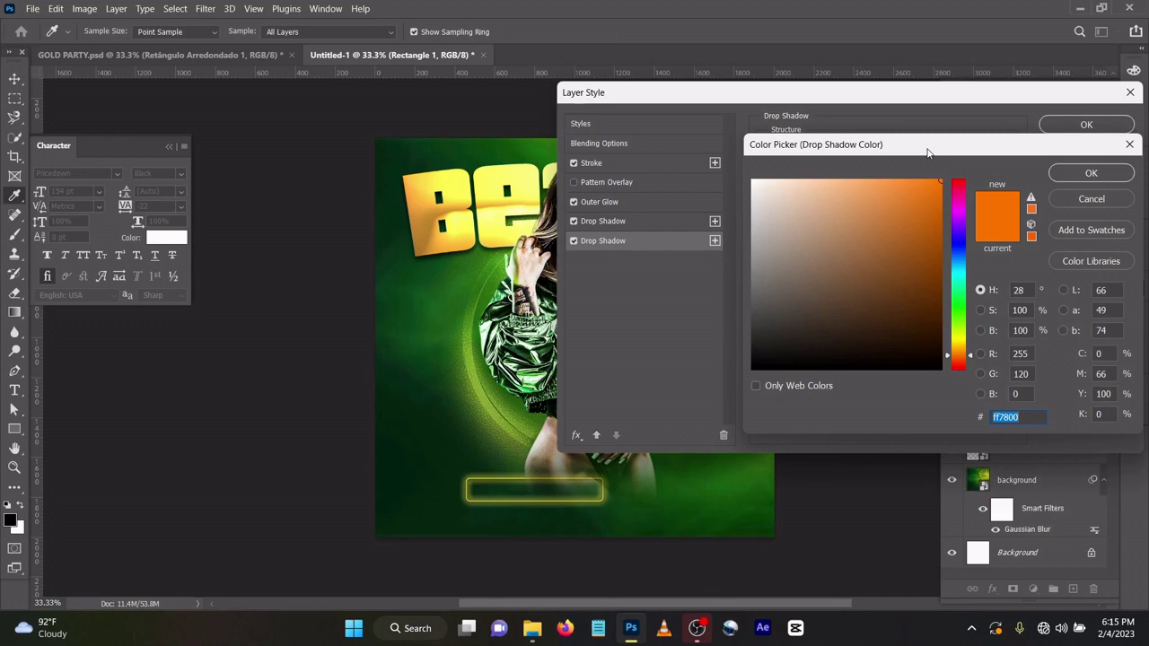
click(1087, 175)
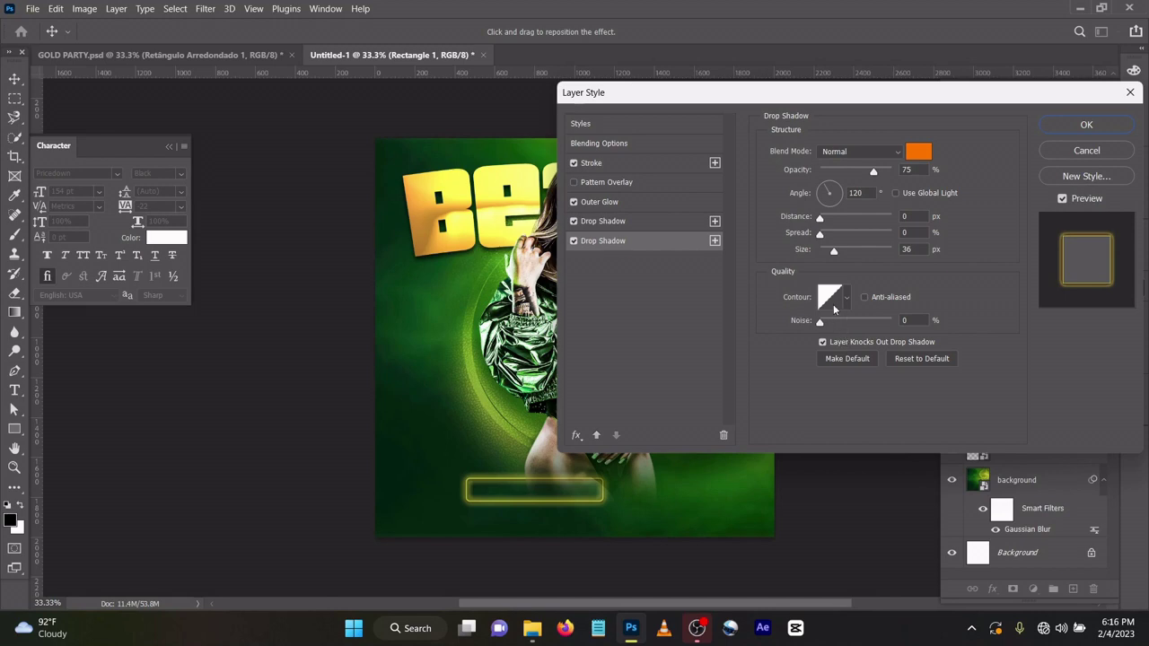
click(1082, 125)
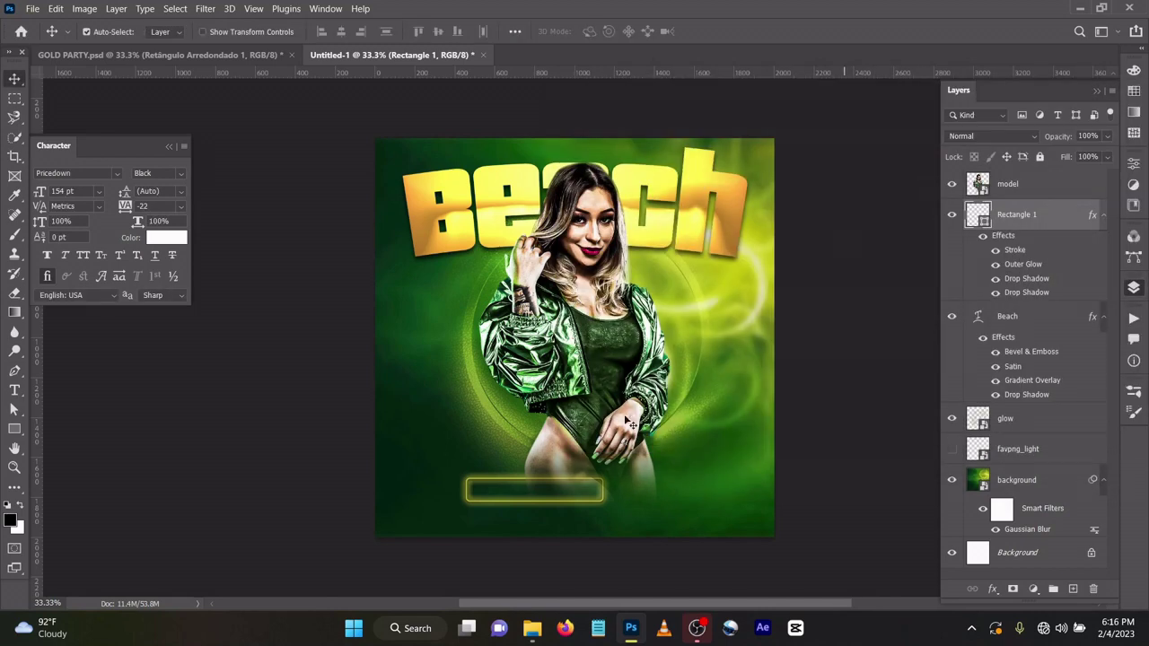
Move the glowing rectangle to the centre of the canvas beneath the model
drag(567, 501, 598, 508)
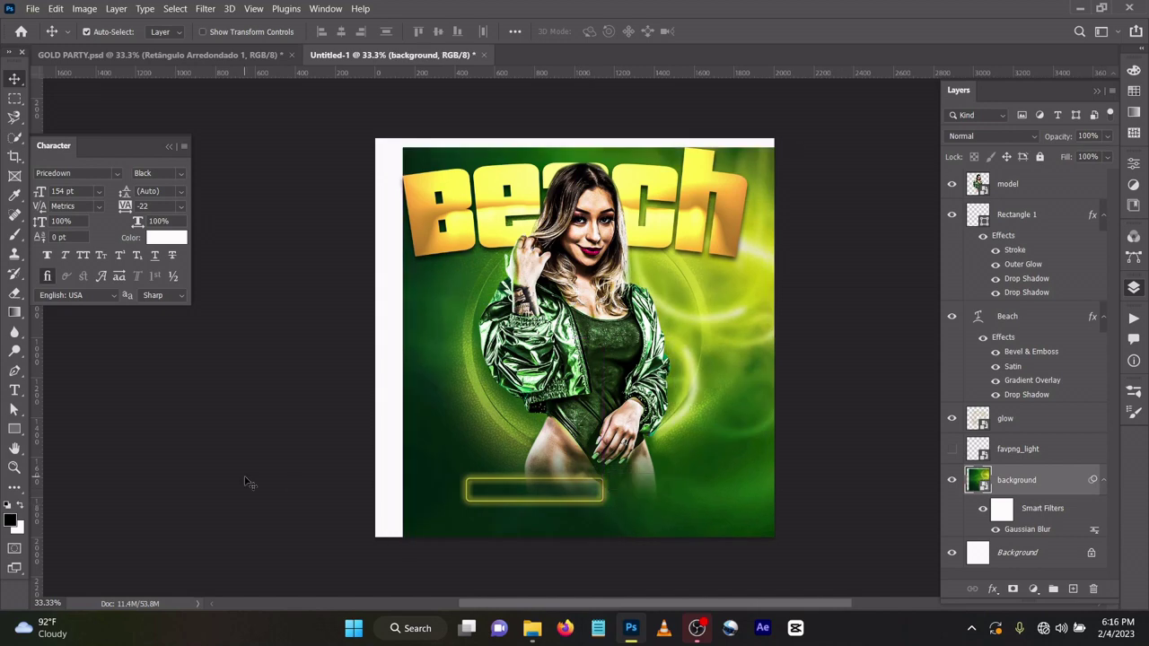
key(ctrl+z)
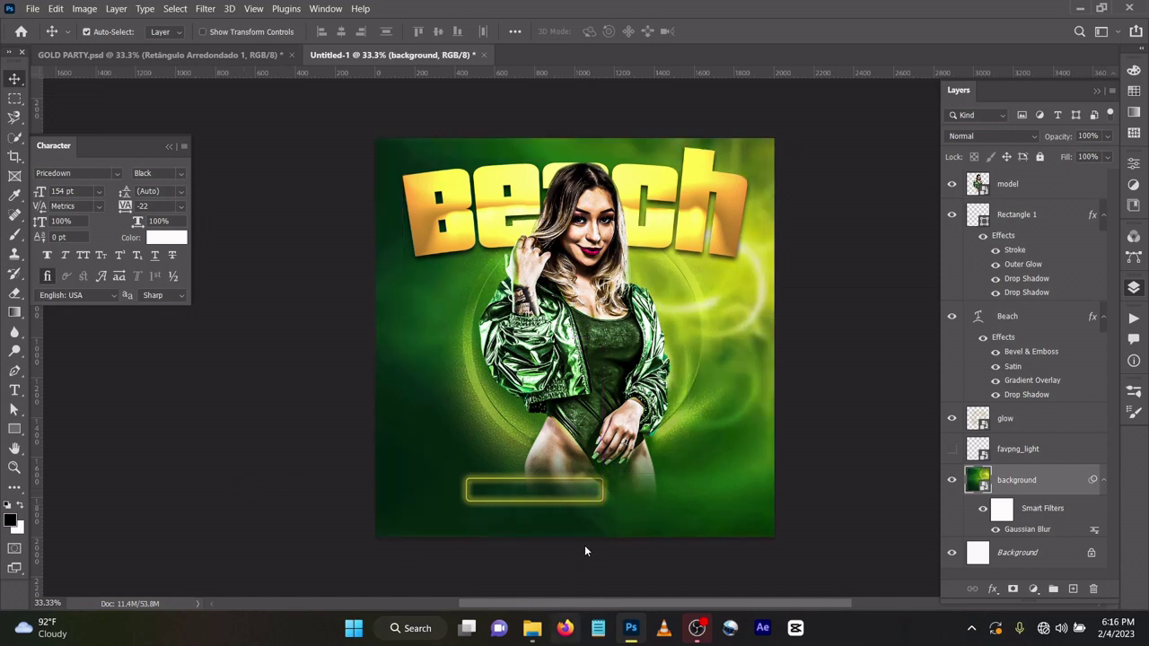
drag(484, 482, 485, 482)
drag(507, 504, 555, 522)
Place favpng_light.png as a sparkle layer just above the background
click(547, 525)
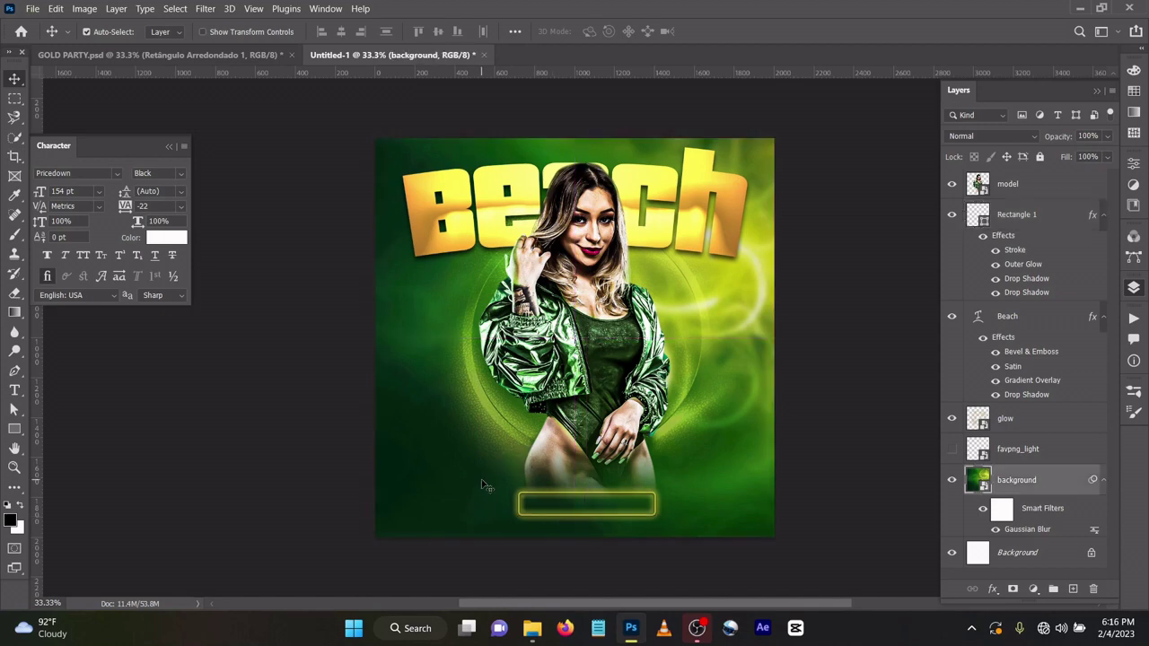
mouse_move(534, 630)
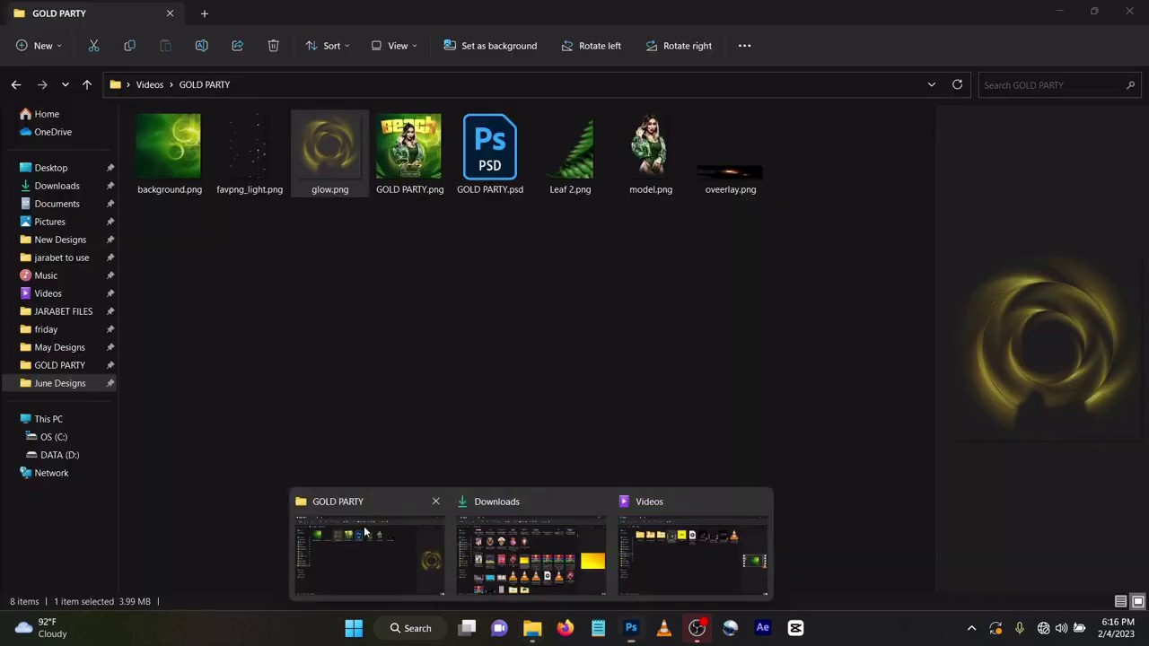
click(365, 532)
drag(253, 166, 594, 318)
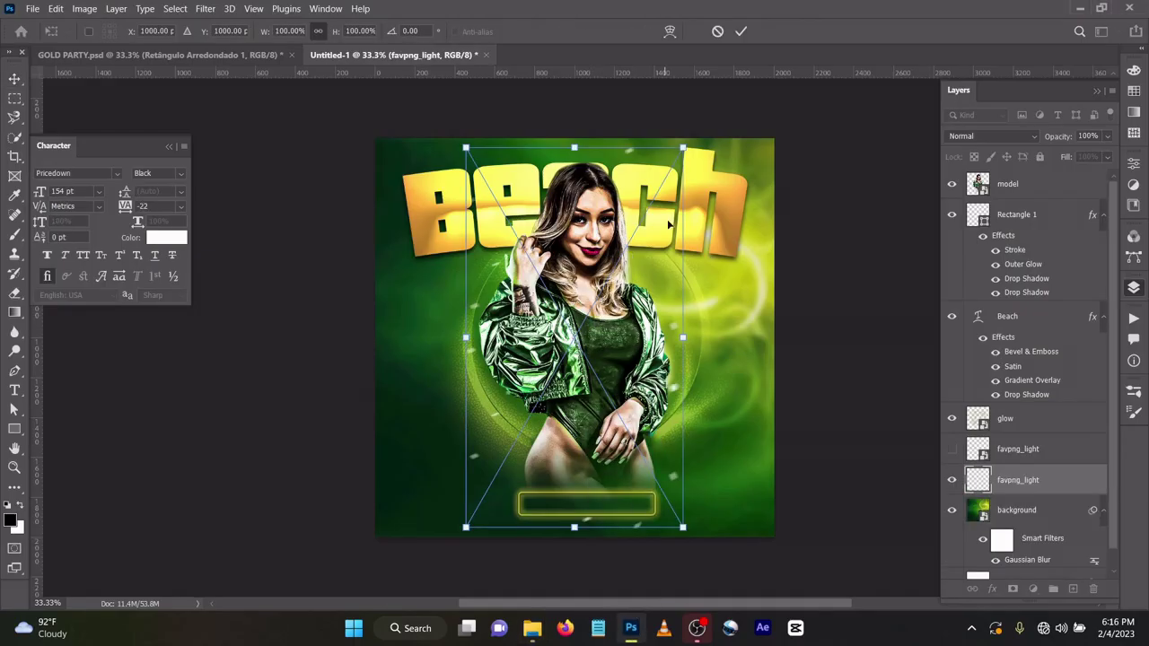
click(739, 32)
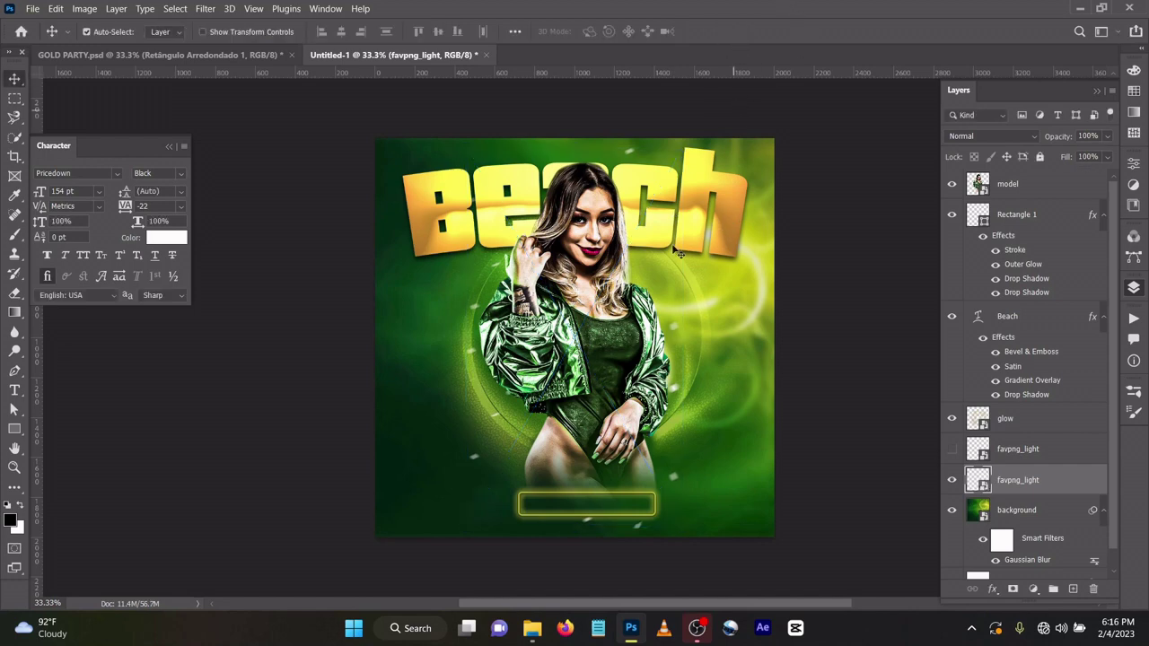
Place overlay.png beside the title, below the model, blended Linear Dodge (Add)
mouse_move(532, 628)
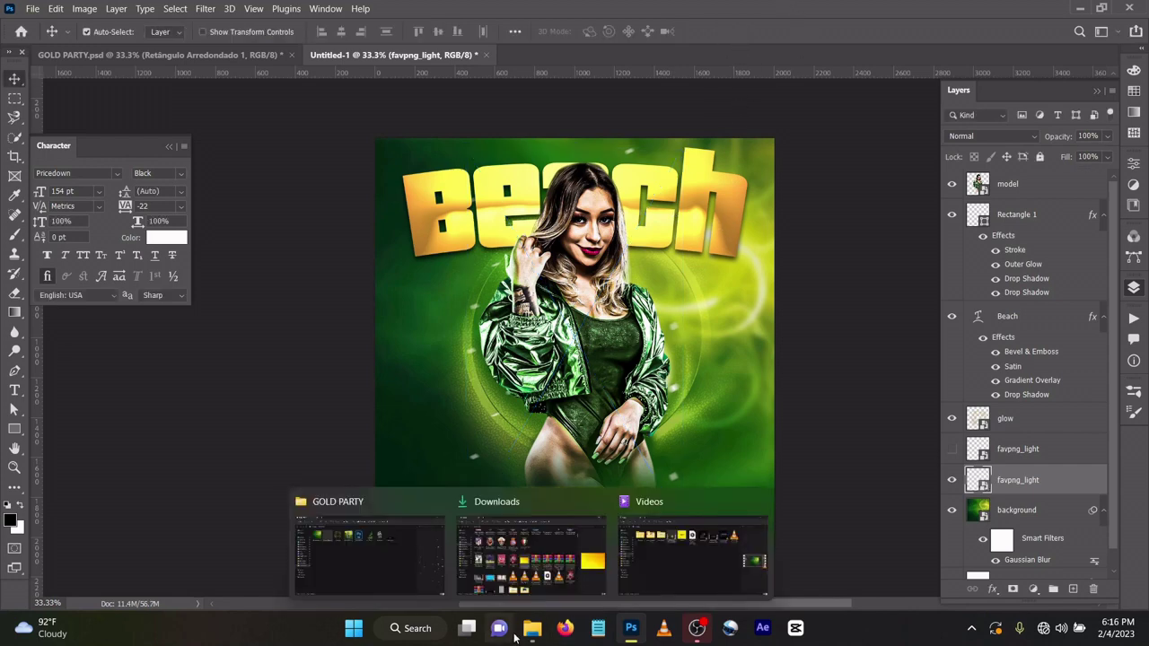
click(429, 575)
drag(730, 151, 646, 236)
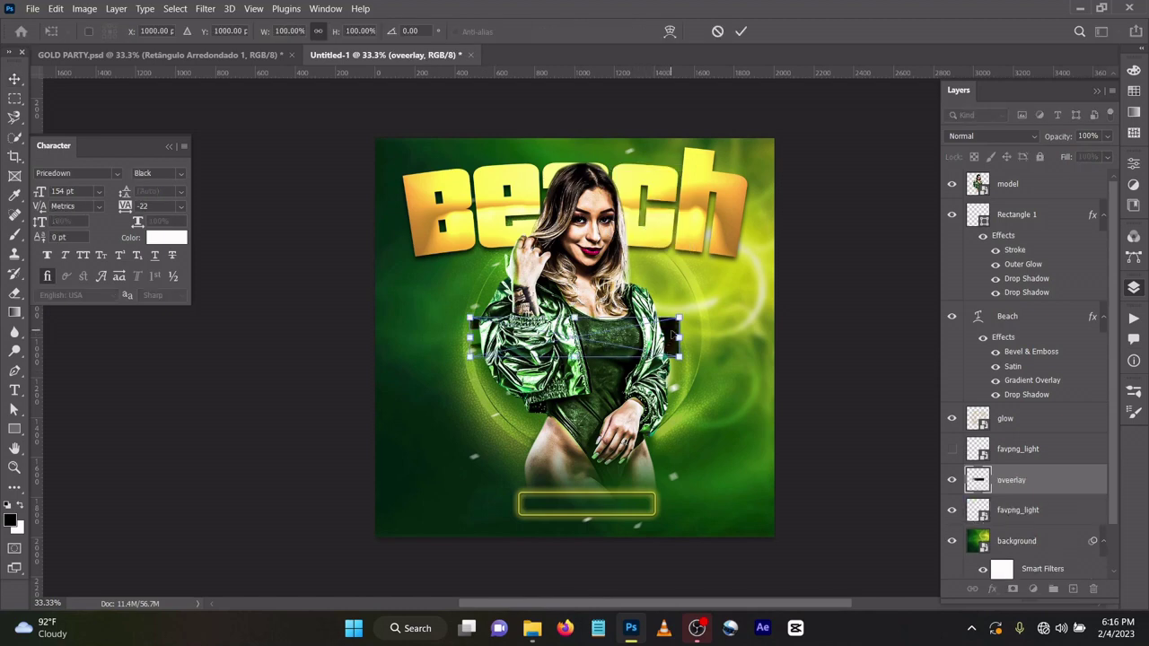
drag(671, 335, 742, 254)
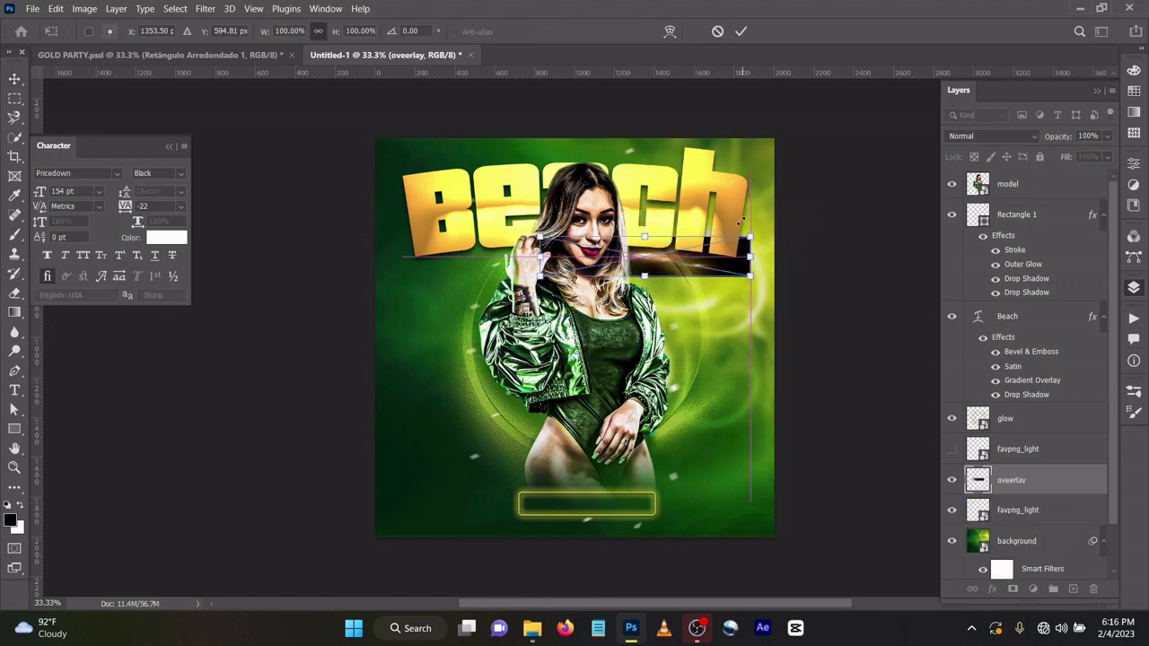
click(741, 31)
drag(1014, 479, 1019, 214)
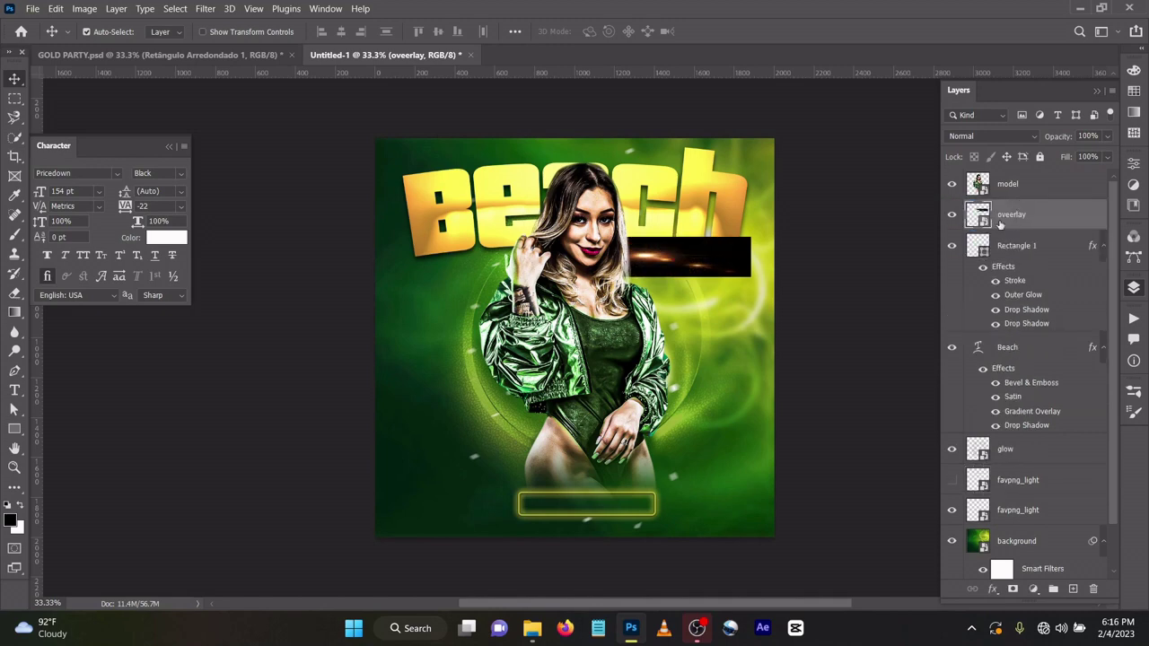
click(975, 138)
click(987, 285)
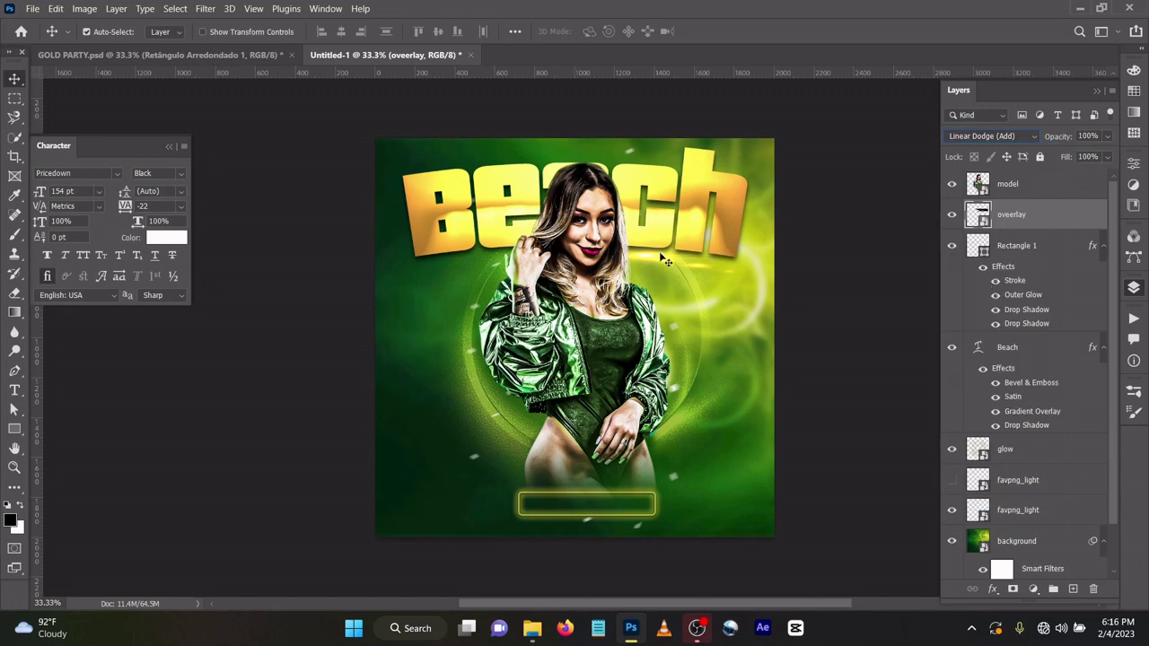
mouse_move(669, 262)
mouse_down()
mouse_move(694, 248)
mouse_move(687, 256)
mouse_up()
Duplicate the overlay, move the copy to the title's left, and tilt it about 15°
key(ctrl+j)
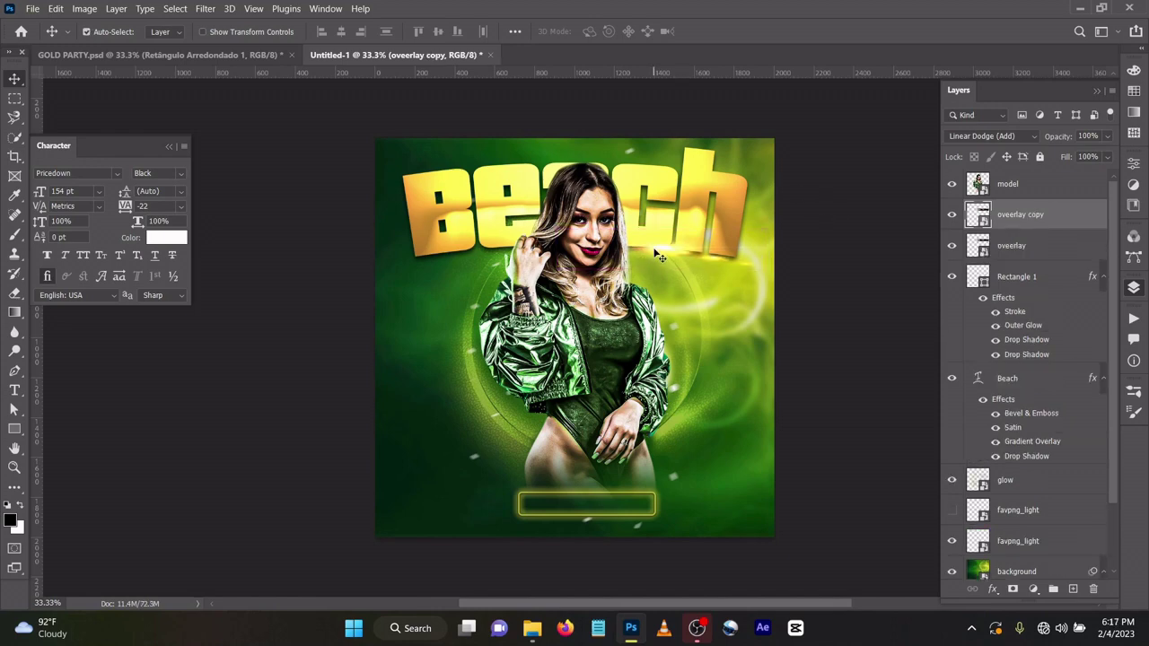
drag(659, 256, 465, 255)
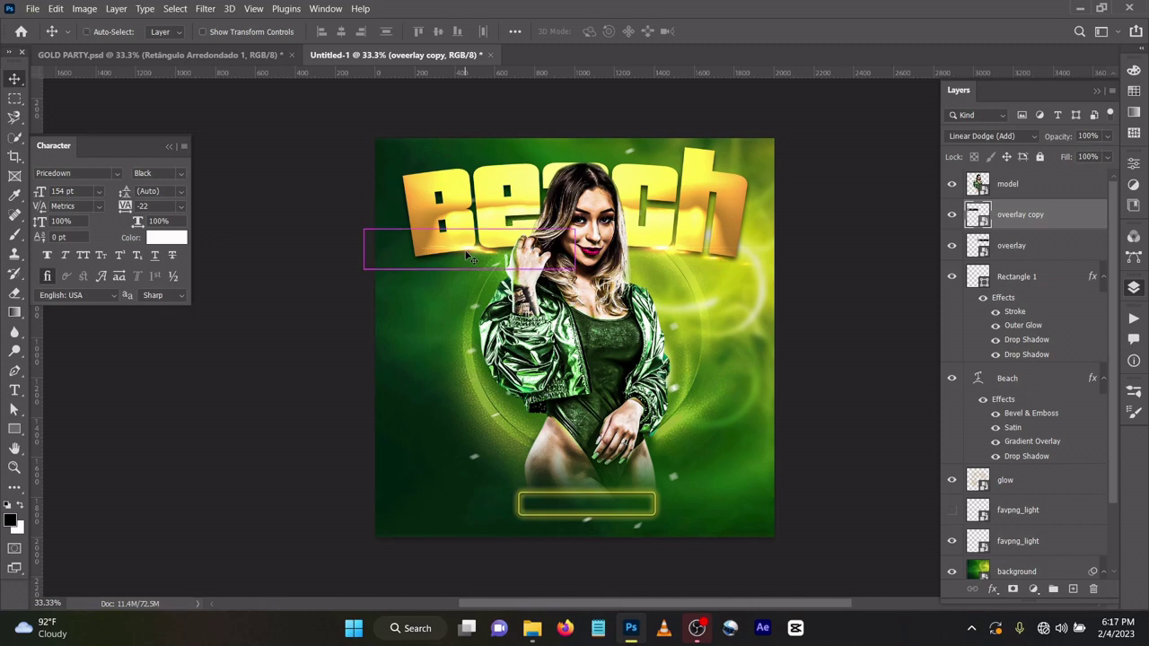
key(ctrl+t)
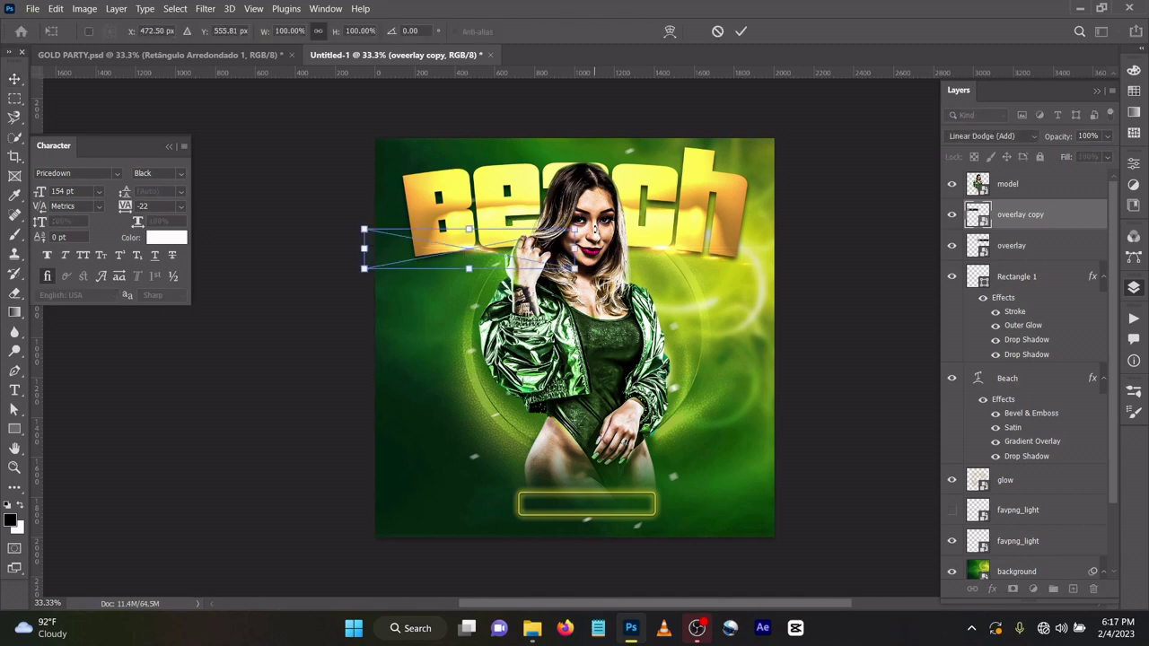
drag(594, 228, 584, 191)
drag(497, 236, 500, 235)
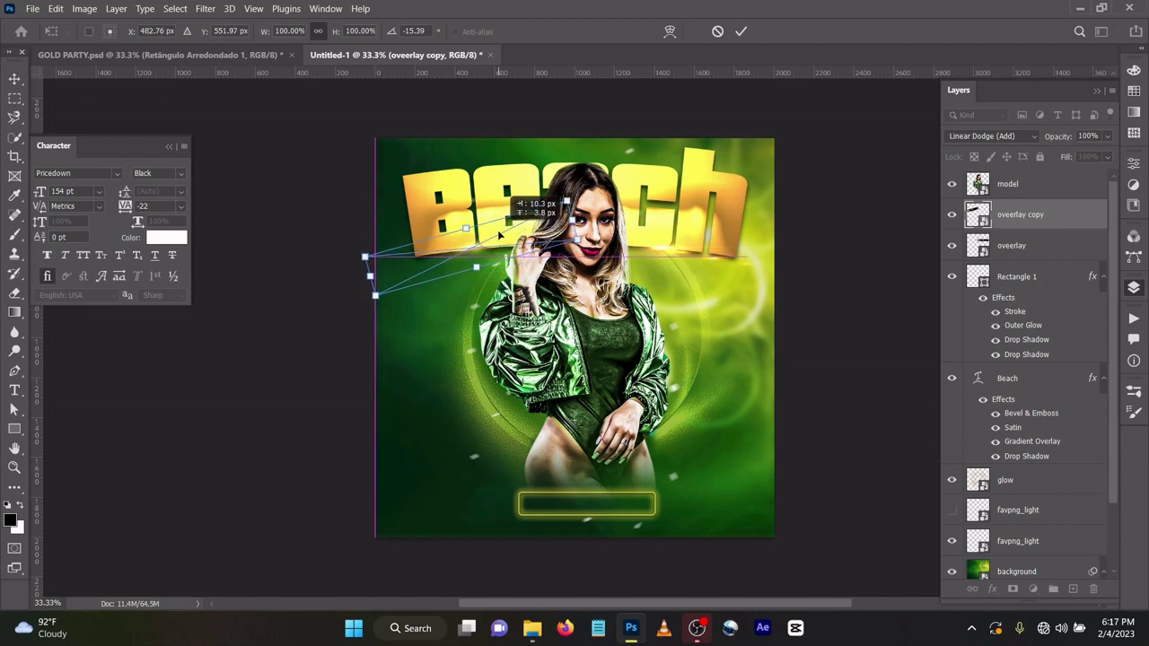
click(741, 30)
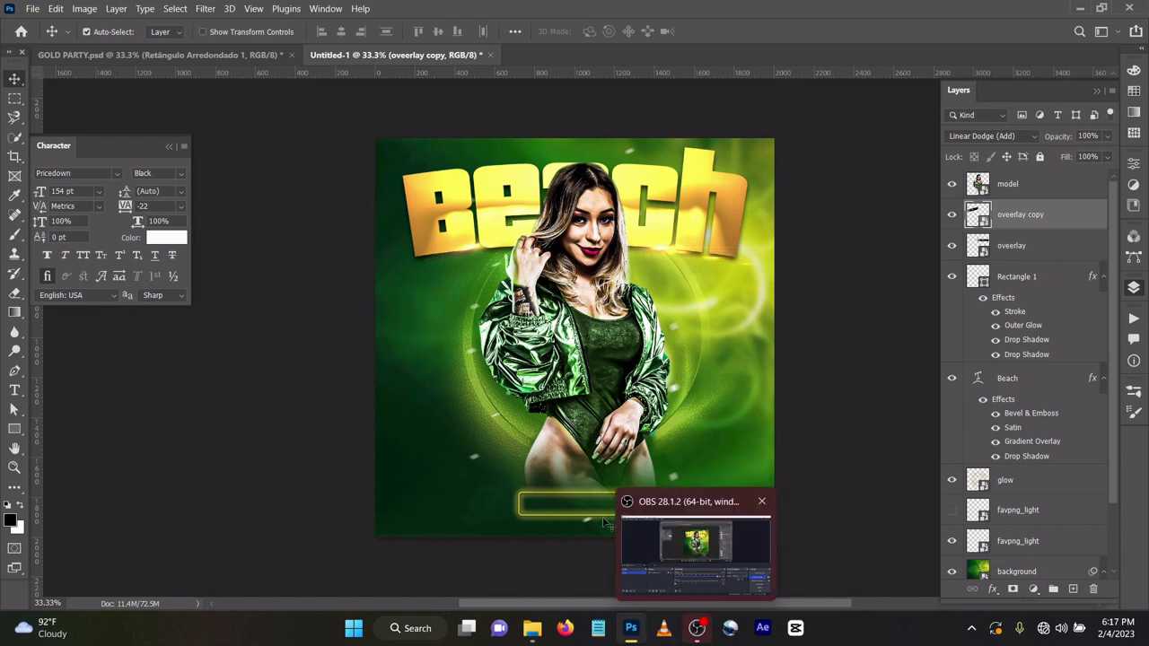
Place Leaf 2.png in the flyer's lower right corner
mouse_move(532, 628)
click(380, 588)
drag(584, 188, 705, 449)
drag(596, 361, 750, 496)
click(741, 31)
Duplicate the leaf, flip the copy horizontally, and fit it into the lower left corner
key(ctrl+j)
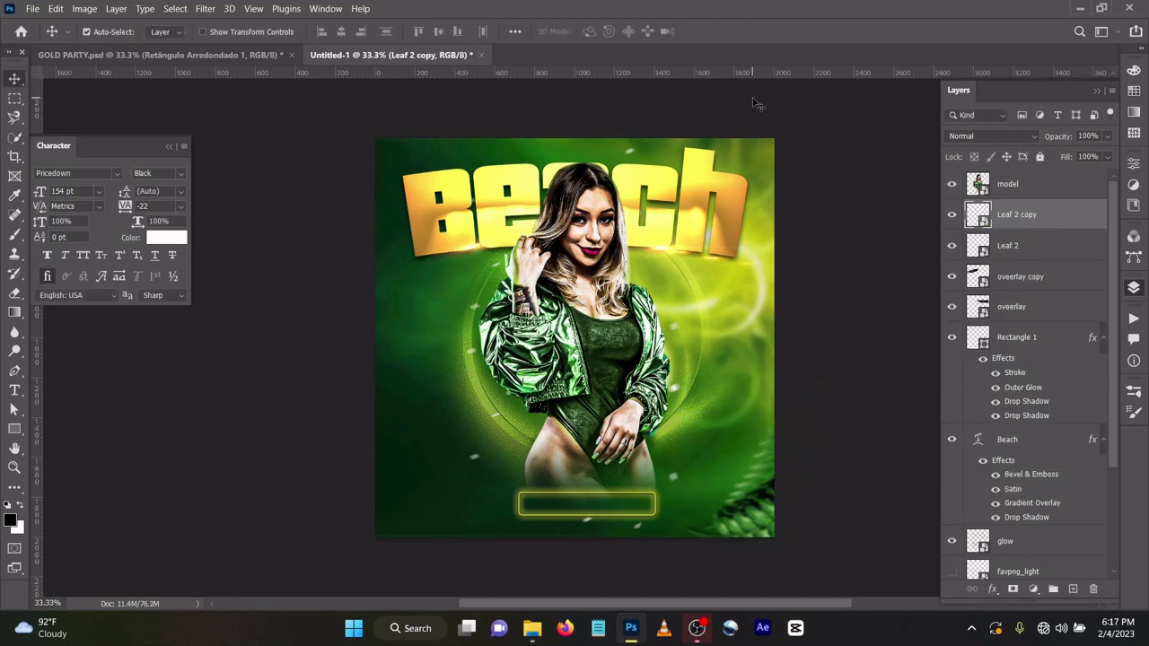
drag(764, 521, 414, 513)
key(ctrl+t)
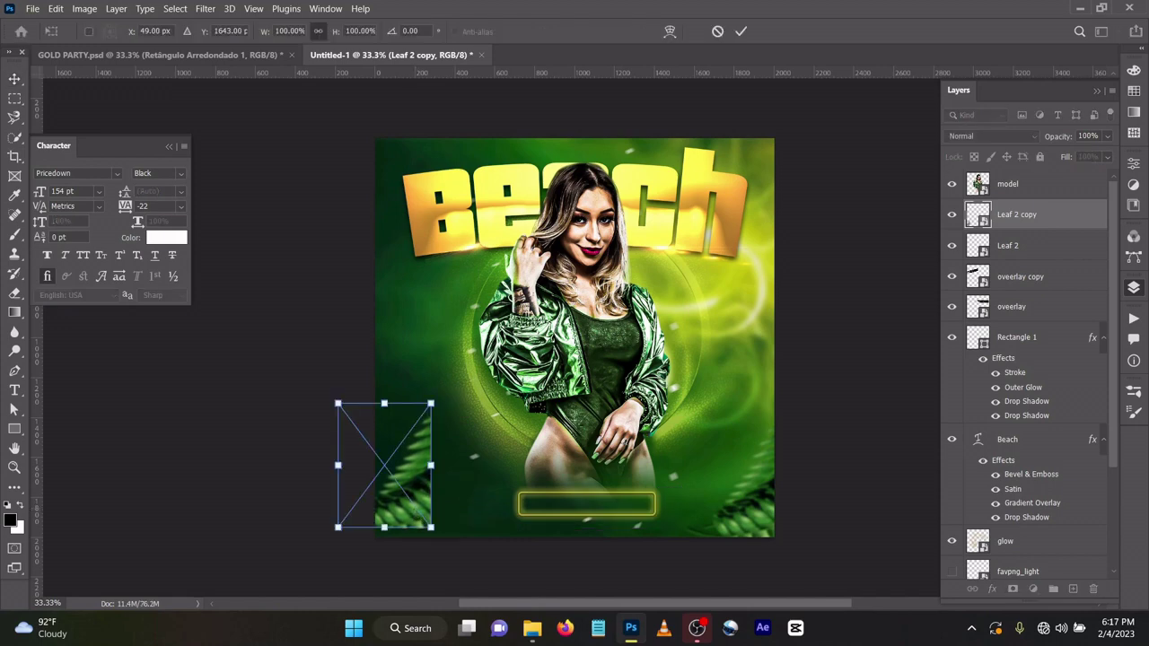
right_click(408, 478)
click(444, 452)
drag(420, 472, 453, 485)
click(739, 31)
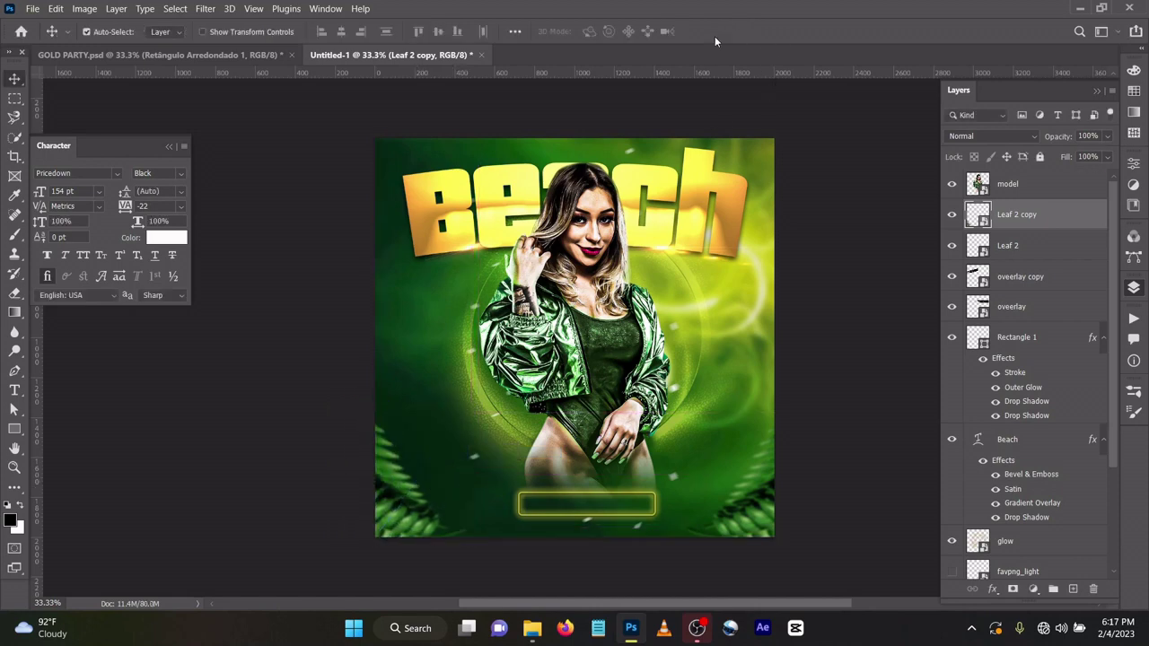